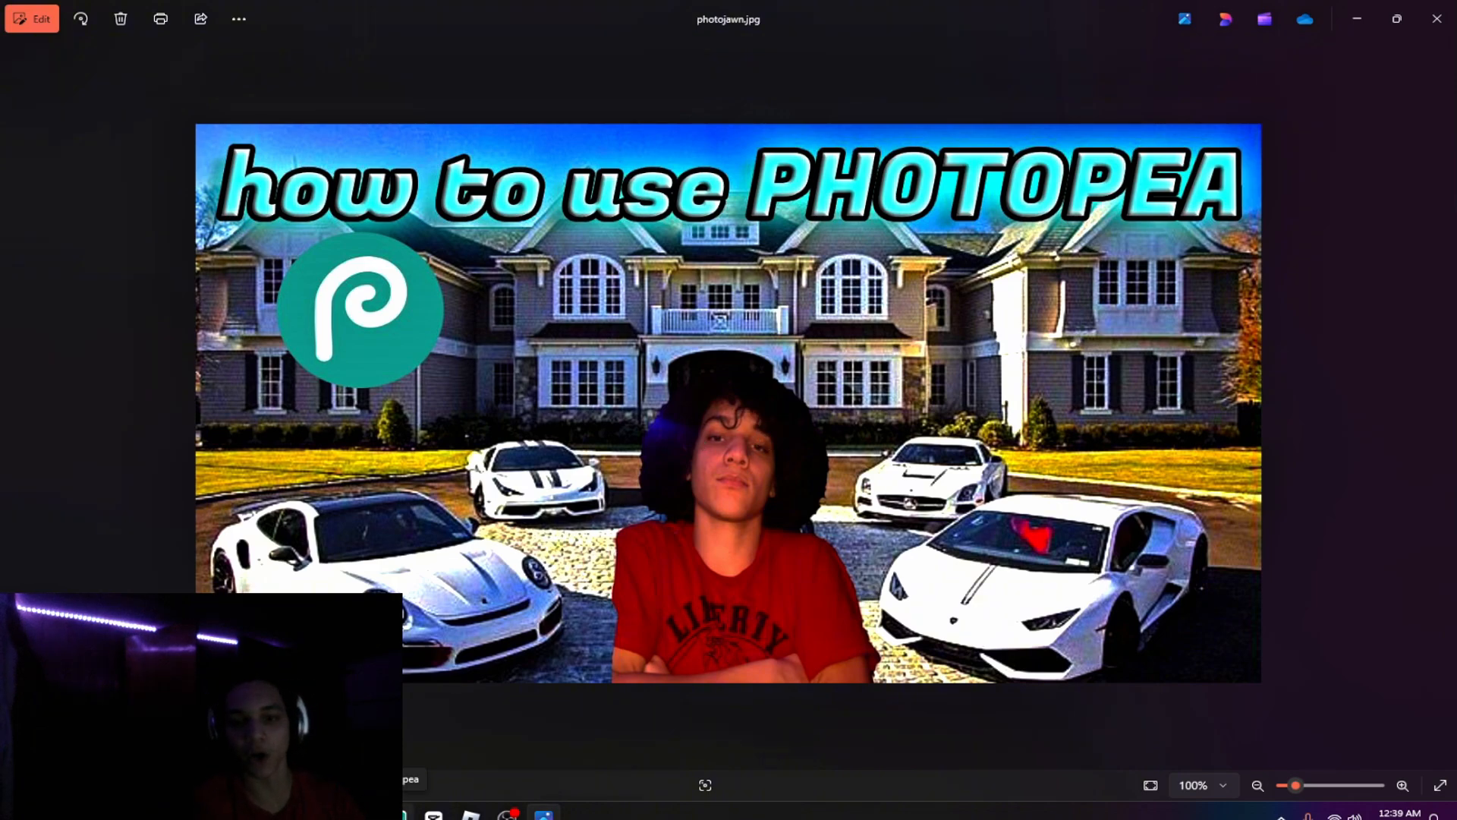
# Switch to Photopea, browse the template gallery and open the "MrBeast Thumbnail Style" template.
pyautogui.click(397, 814)
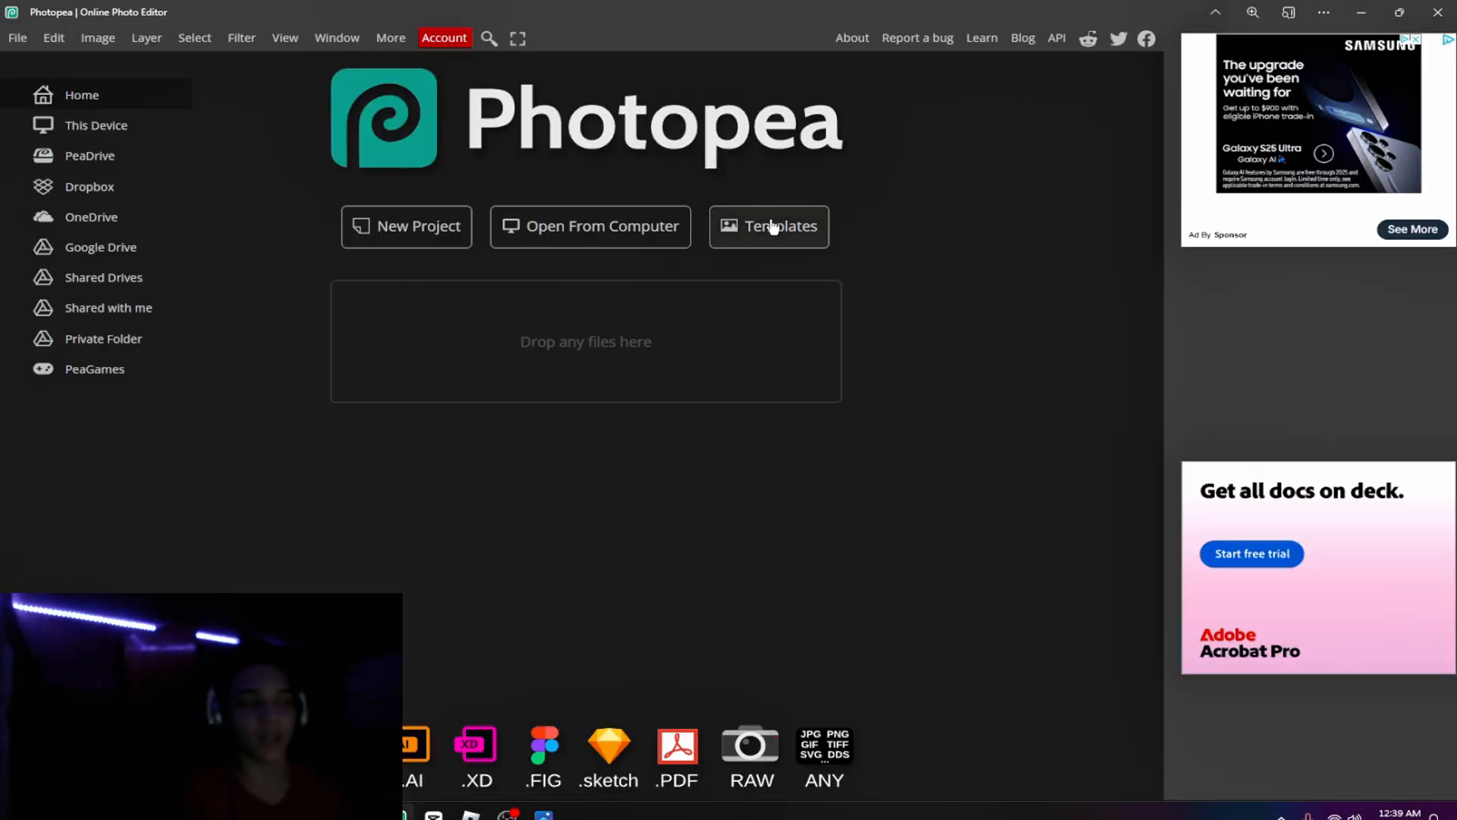
pyautogui.click(772, 227)
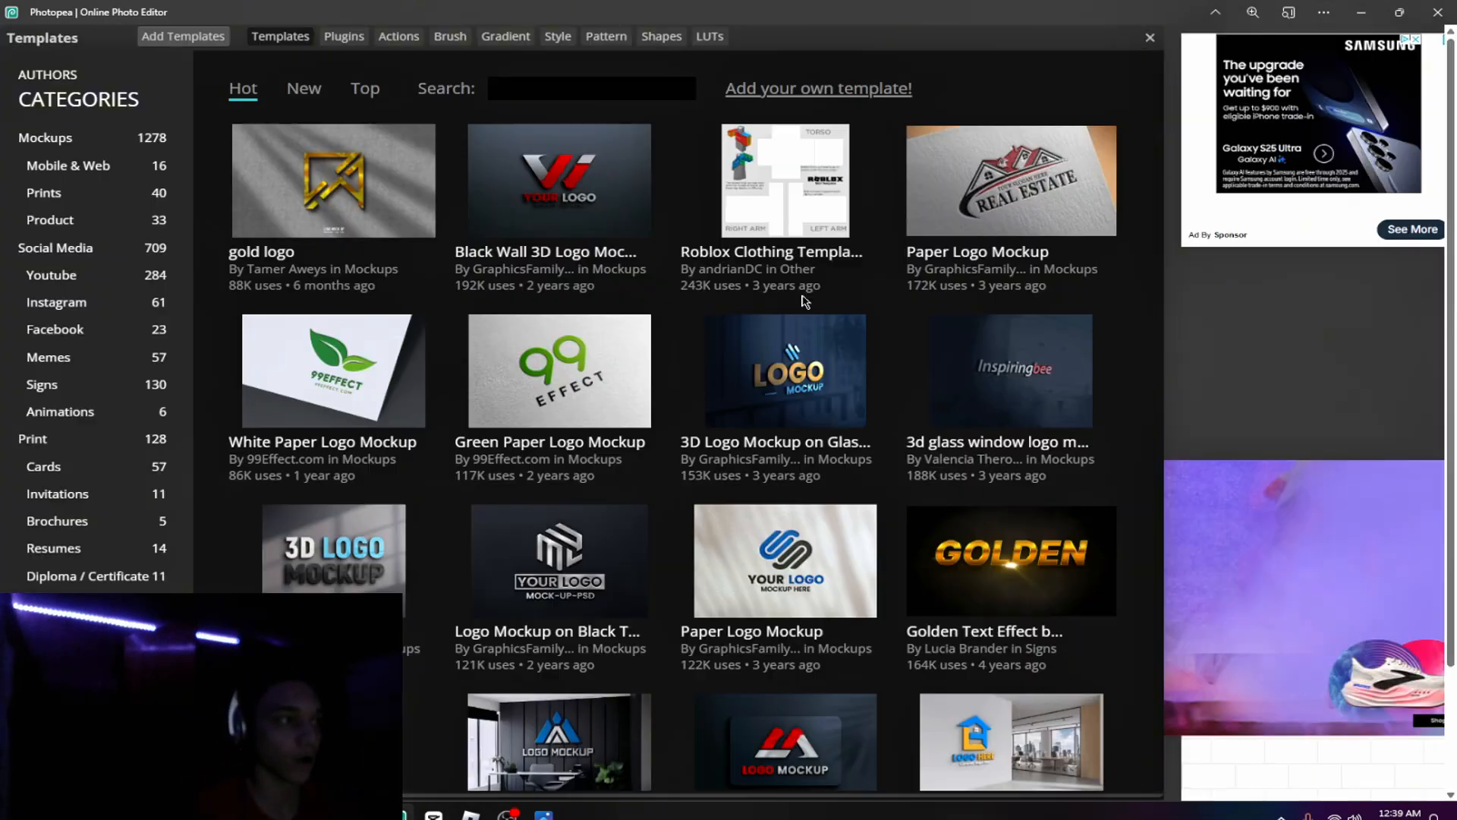
pyautogui.scroll(-15, 805, 301)
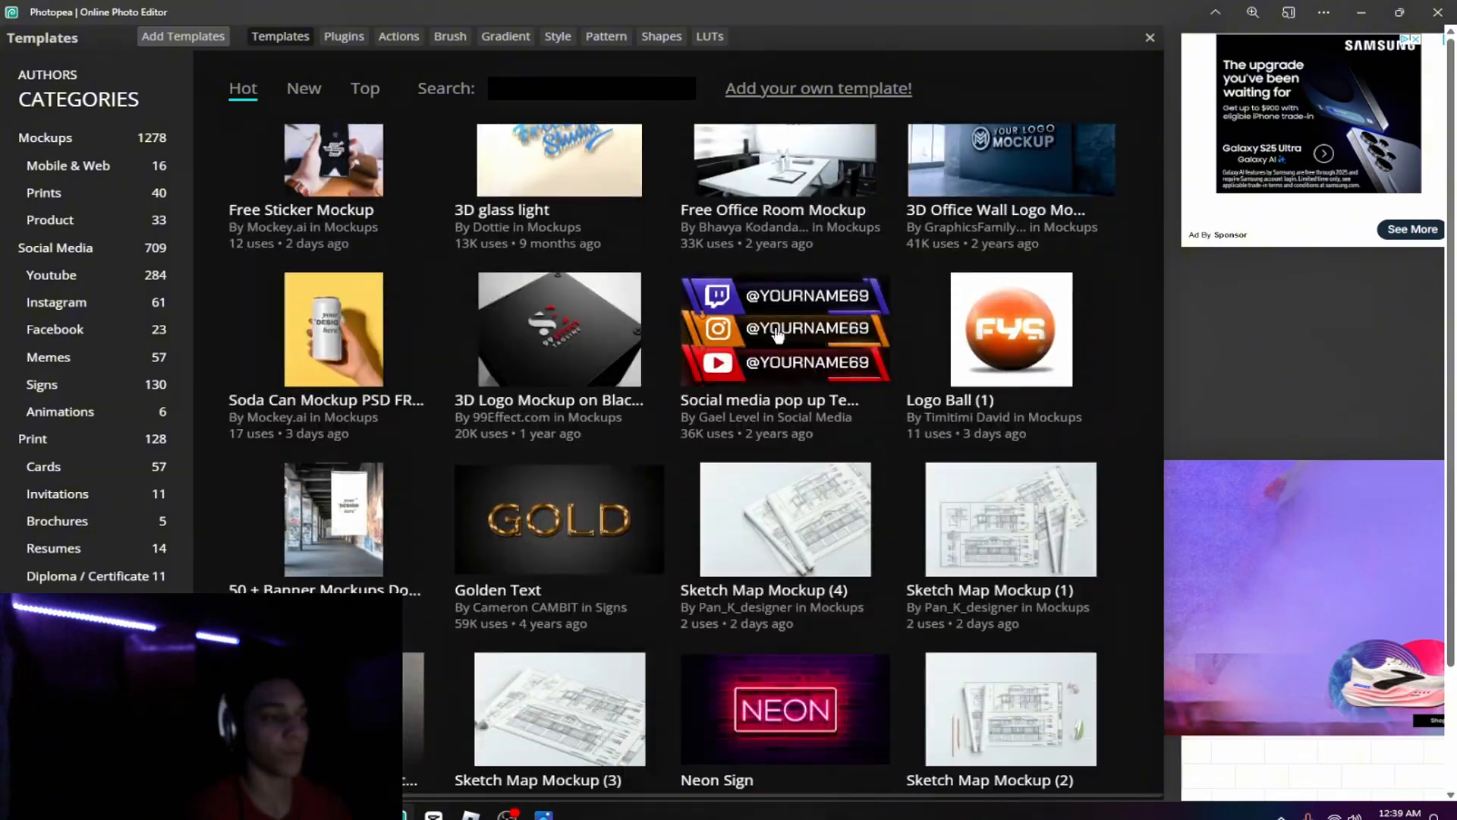
pyautogui.scroll(-15, 778, 334)
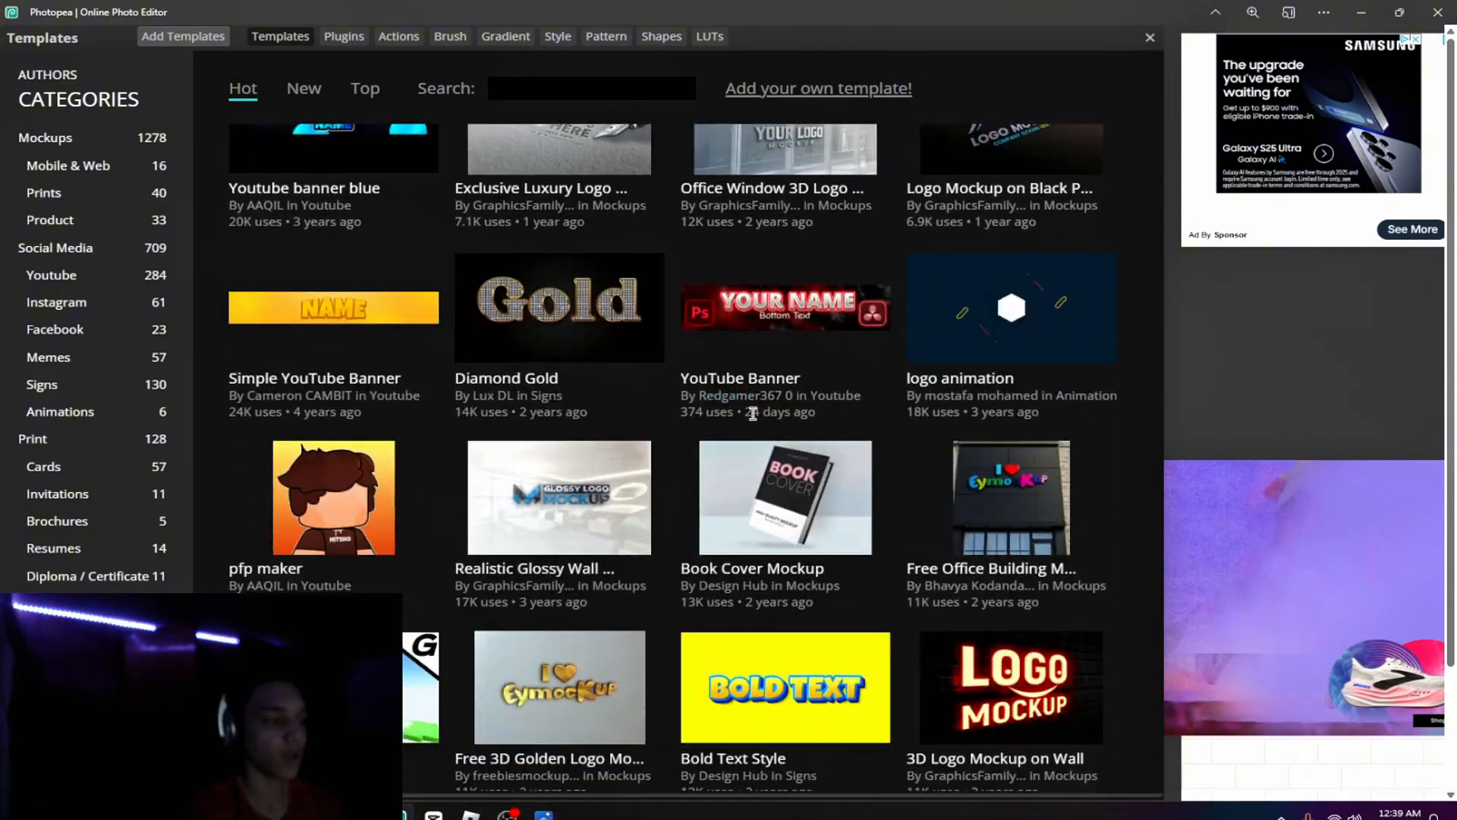
pyautogui.scroll(-15, 752, 413)
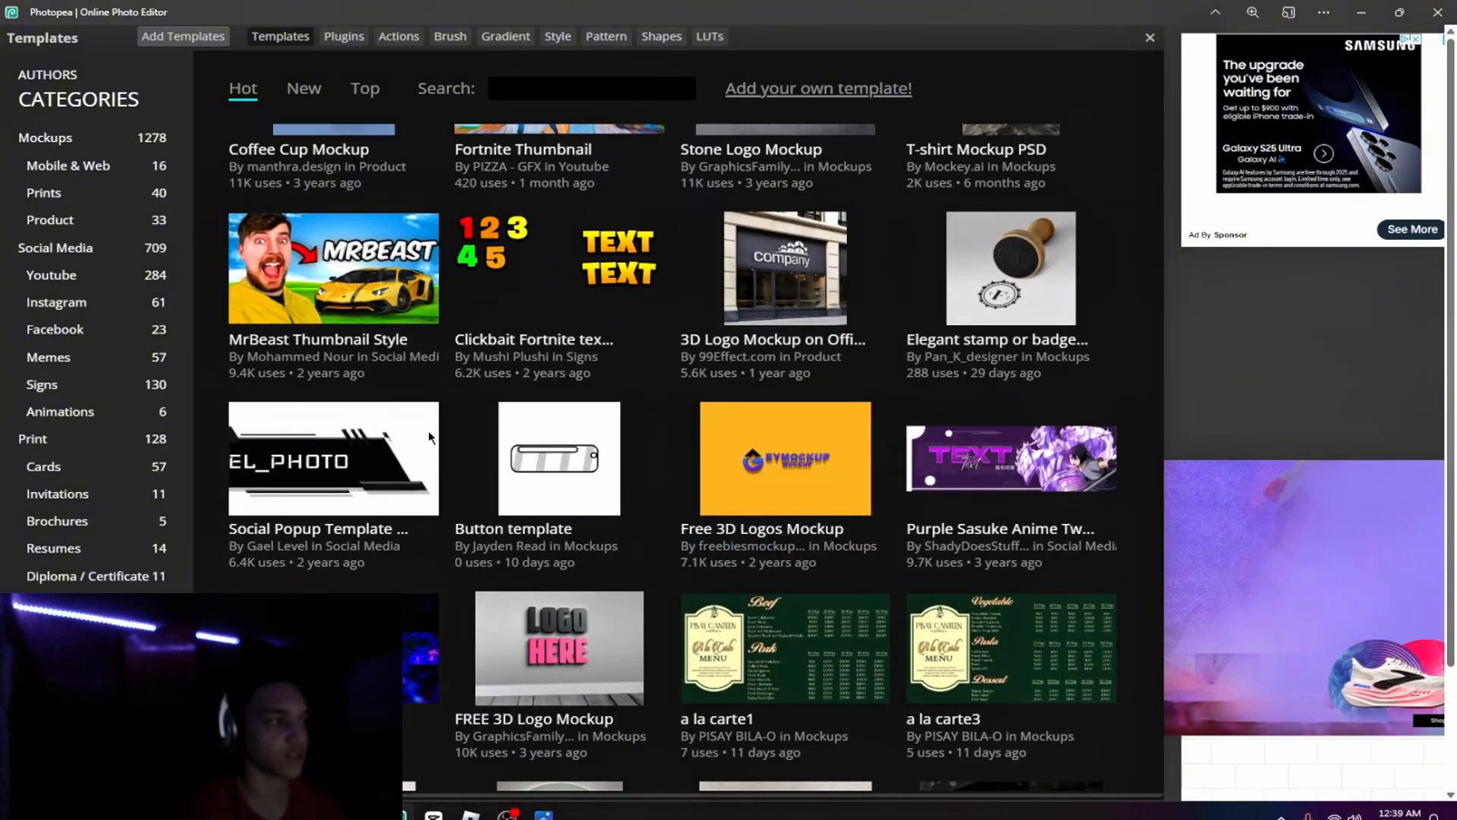
pyautogui.click(367, 286)
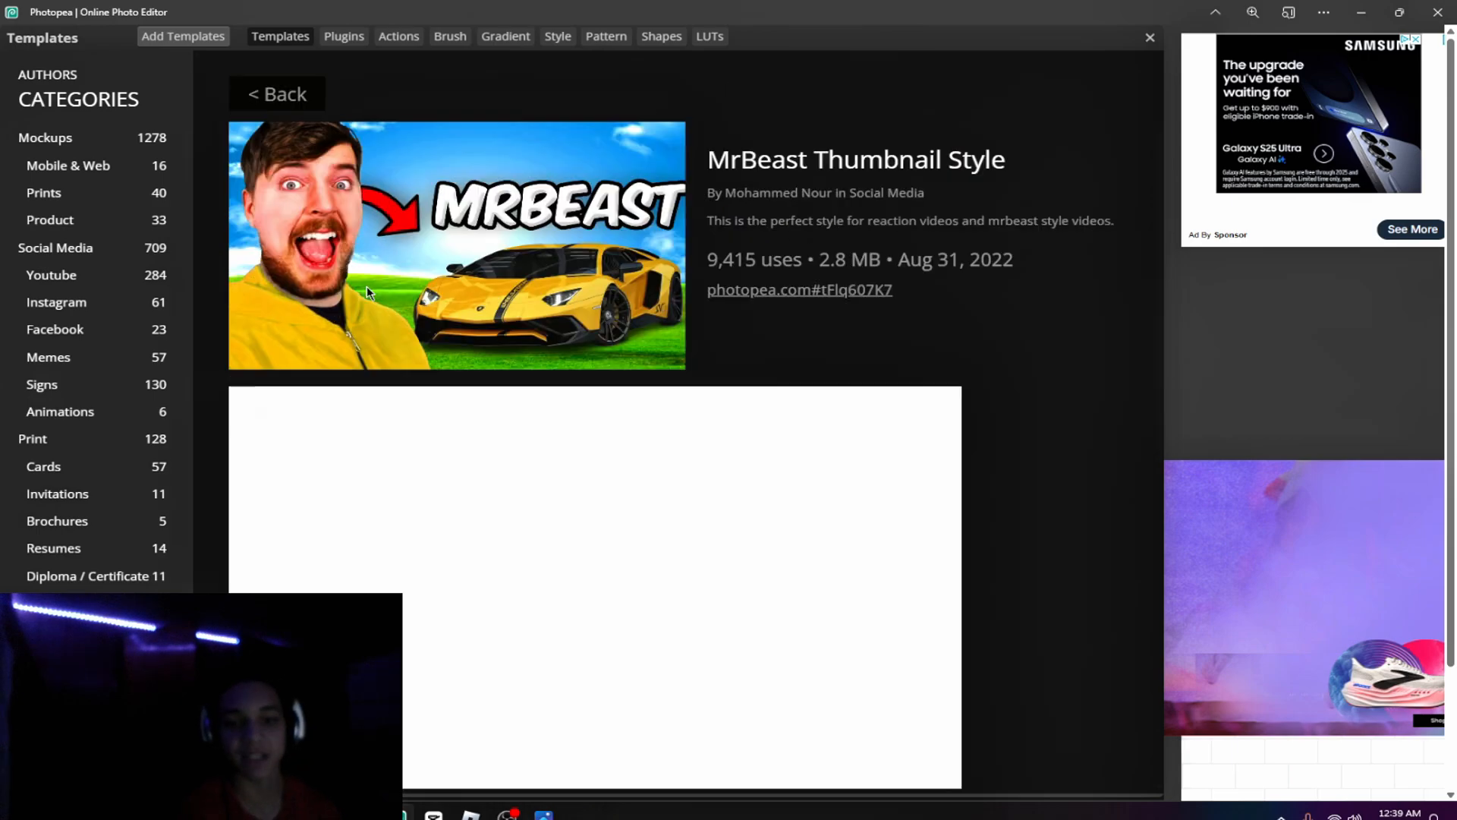
pyautogui.click(452, 271)
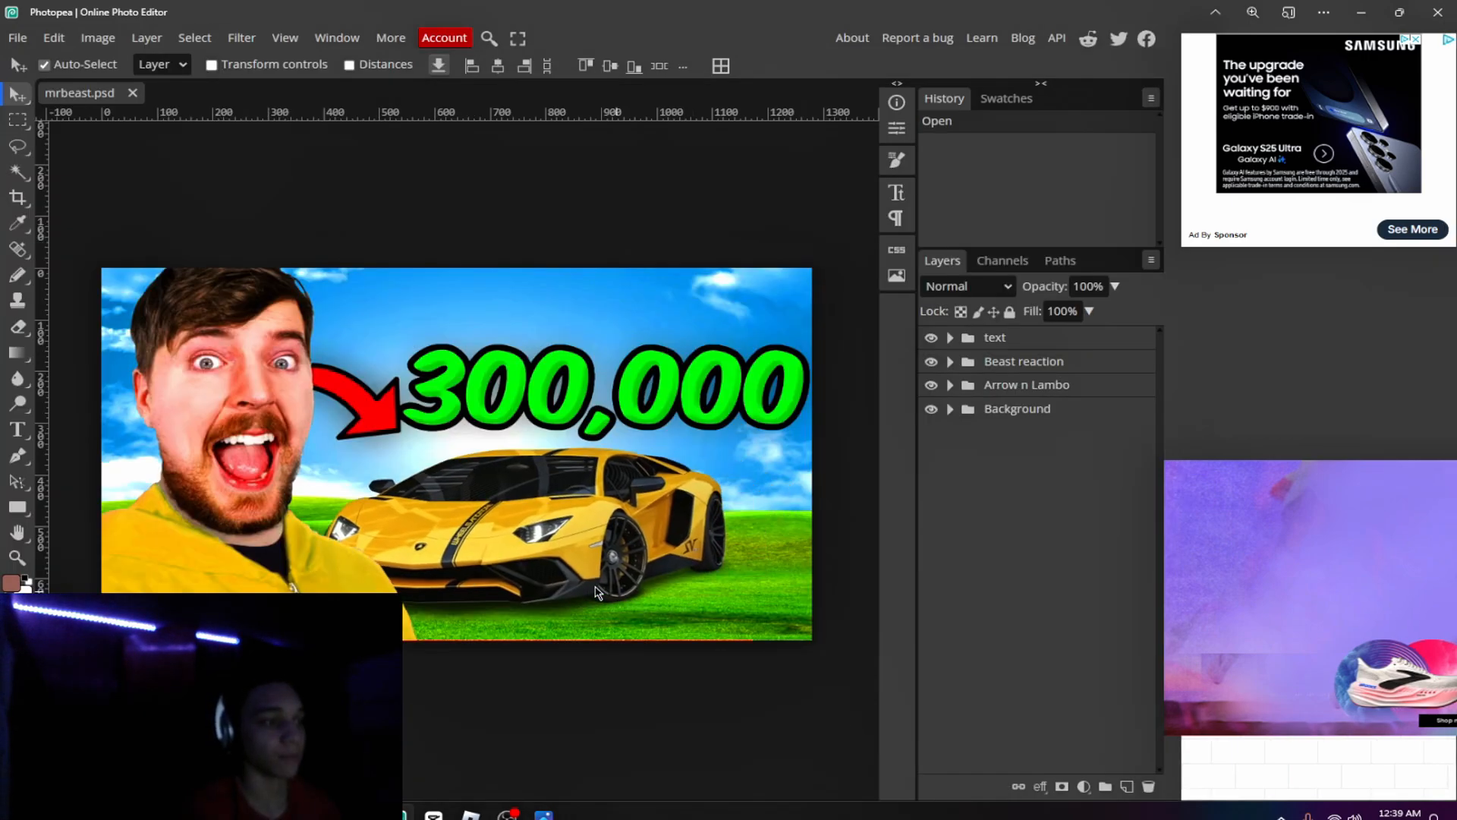
# Try out new positions on the canvas for the Lamborghini, the 300,000 text, the man and the red arrow.
pyautogui.moveTo(597, 592); pyautogui.dragTo(696, 538)
pyautogui.moveTo(449, 390); pyautogui.dragTo(316, 537)
pyautogui.moveTo(213, 369); pyautogui.dragTo(202, 357)
pyautogui.moveTo(395, 356); pyautogui.dragTo(570, 541)
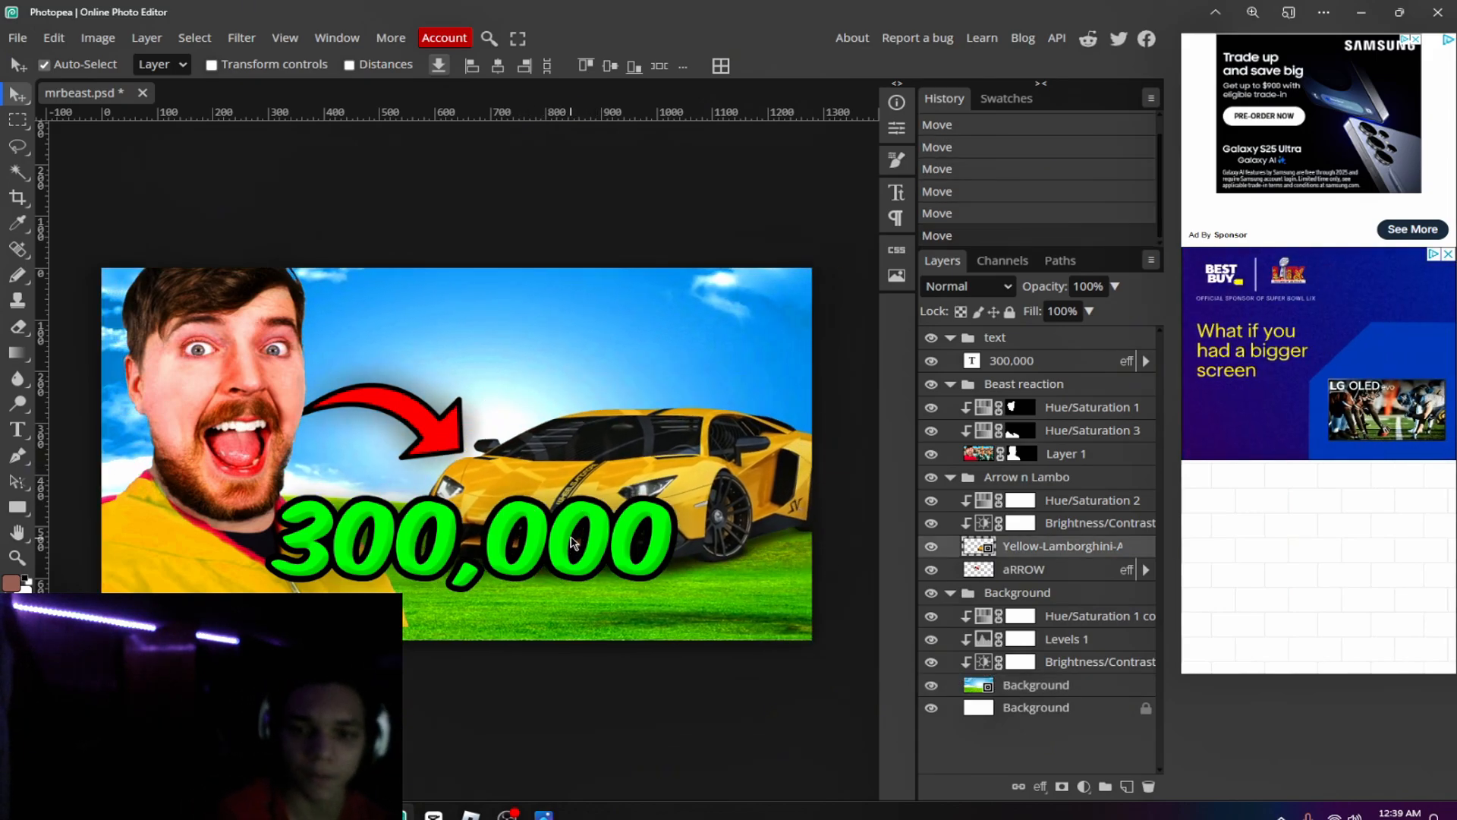
# Delete the template's Lamborghini, 300,000 text, background, man and arrow, keeping only the empty text folder.
pyautogui.press('Delete')
pyautogui.click(471, 539)
pyautogui.press('Delete')
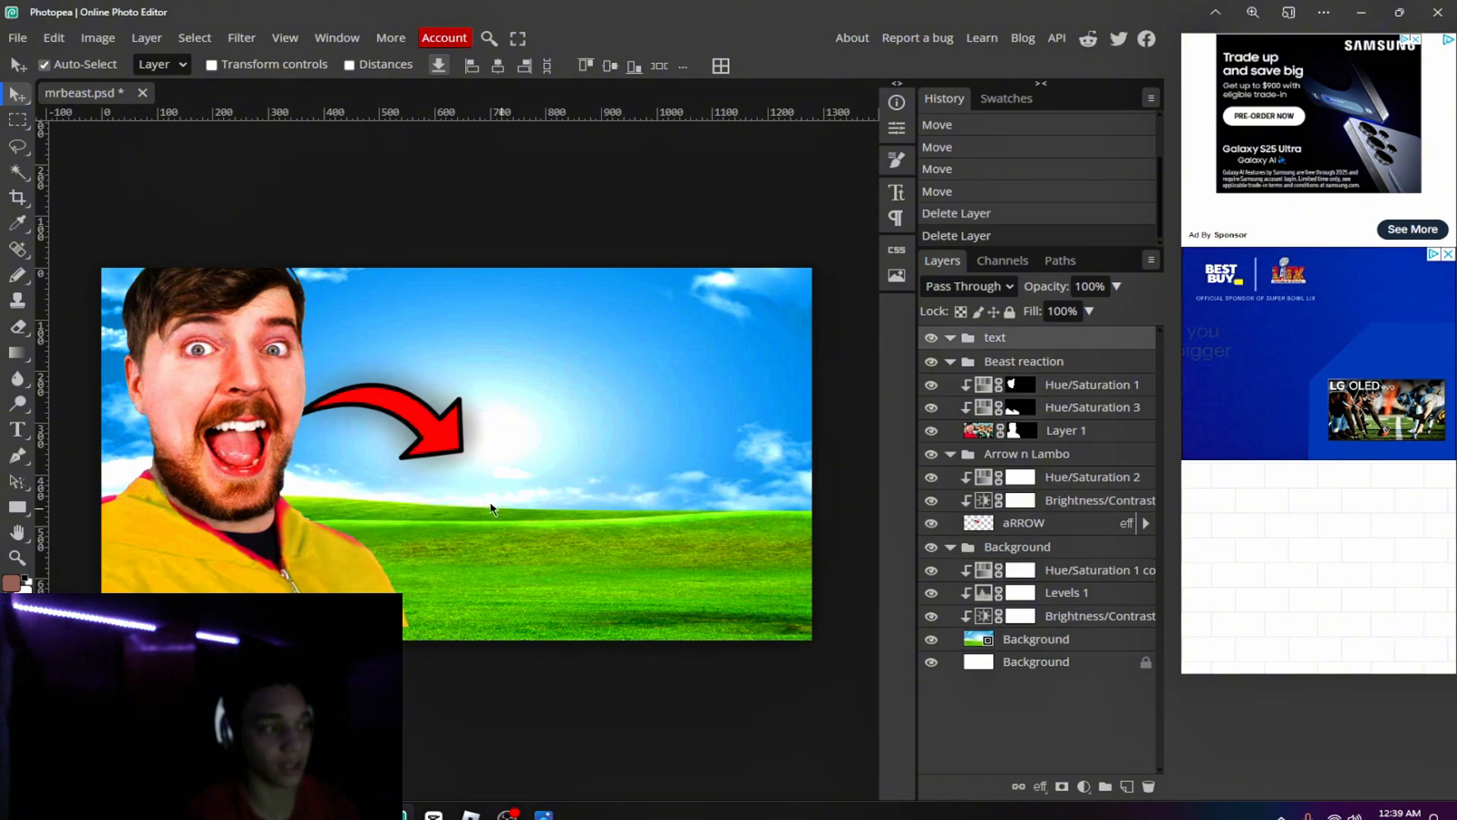
pyautogui.click(577, 357)
pyautogui.press('Delete')
pyautogui.click(275, 428)
pyautogui.press('Delete')
pyautogui.click(412, 402)
pyautogui.press('Delete')
pyautogui.press('Delete')
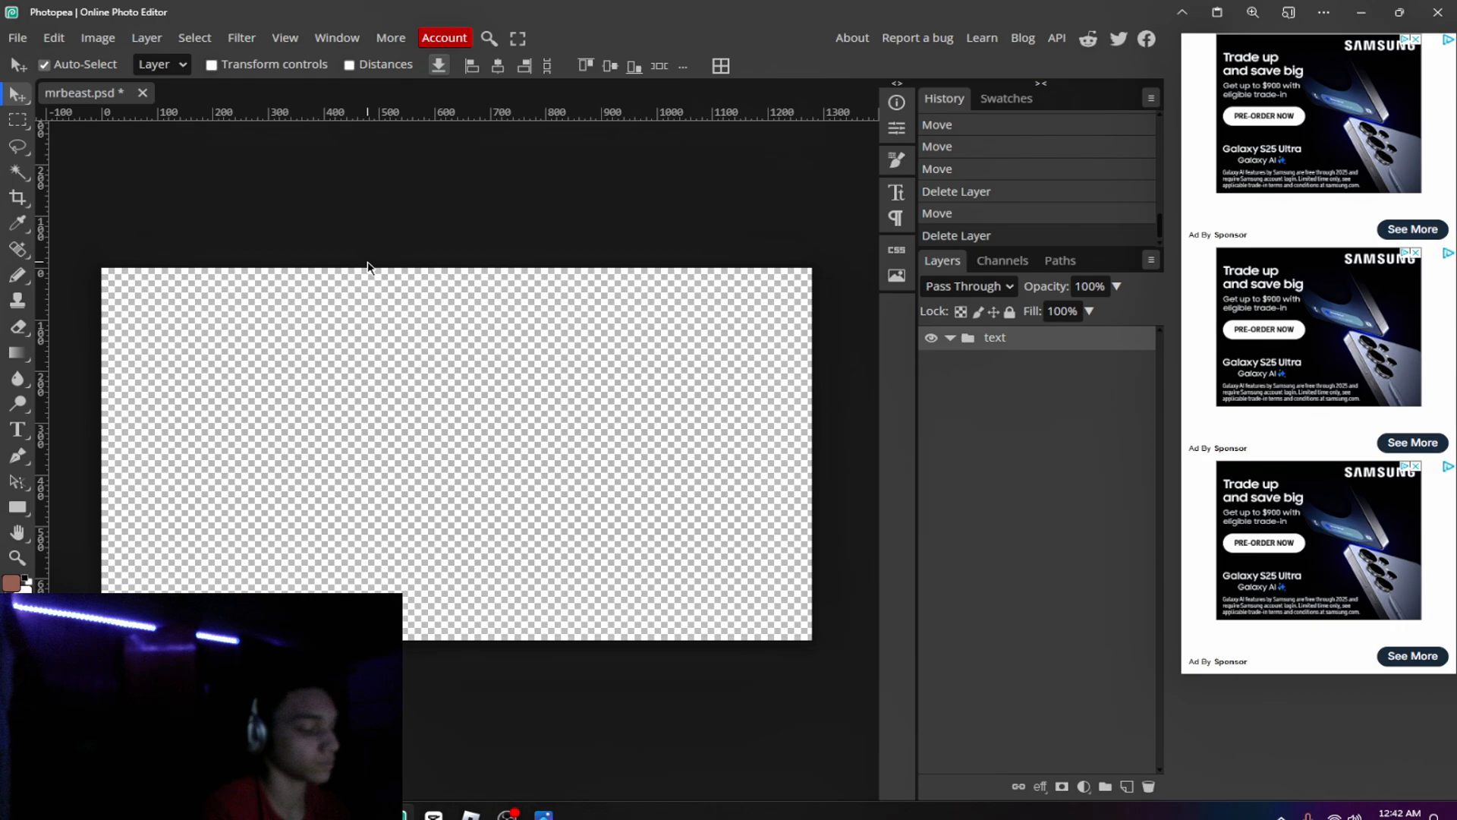
# Add the title text "how to use phoyopea" and place it across the upper part of the canvas.
pyautogui.press('t')
pyautogui.click(391, 362)
pyautogui.write('HOW')
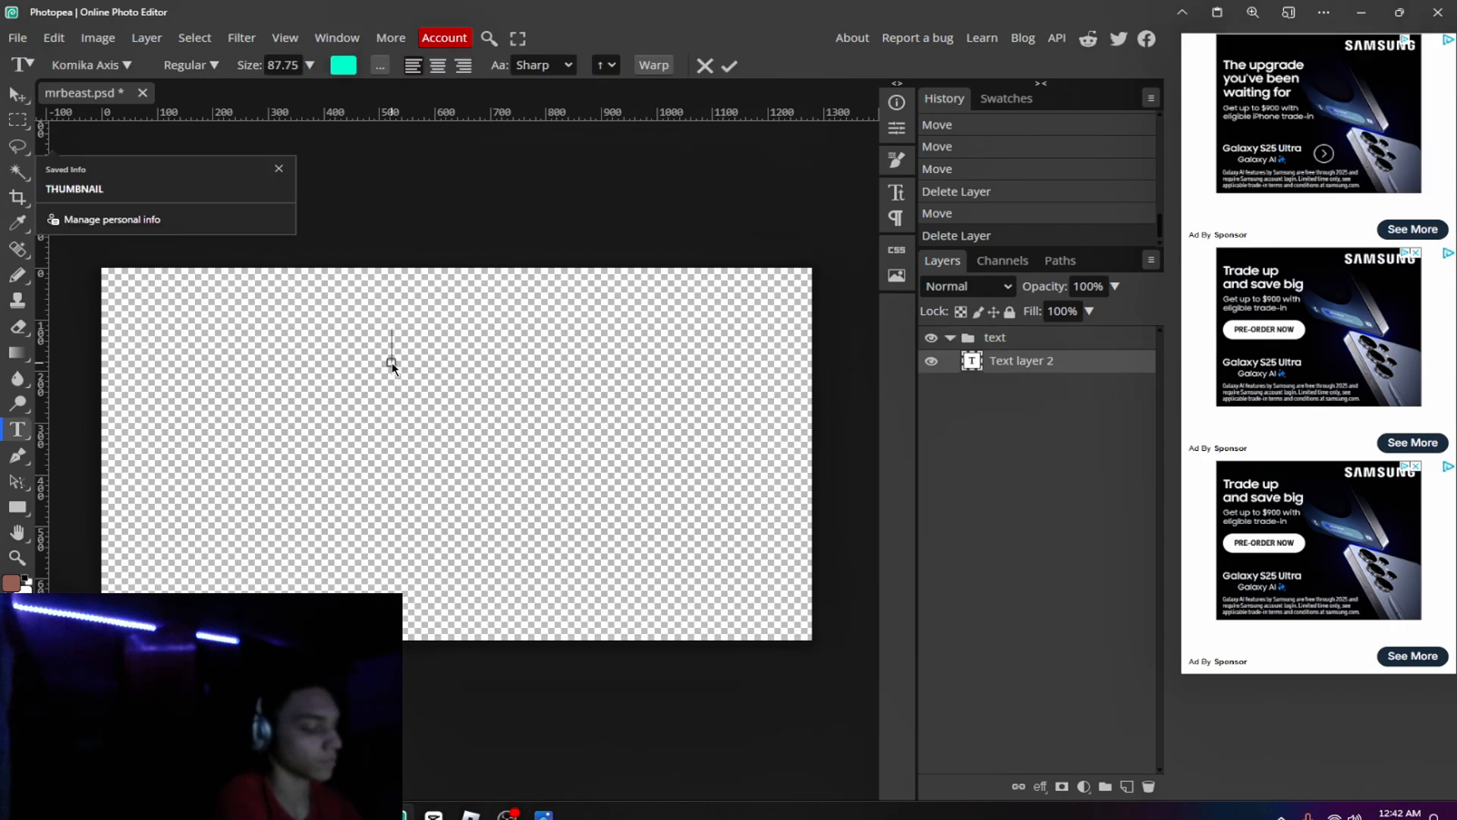
pyautogui.write(' TO USE PHO')
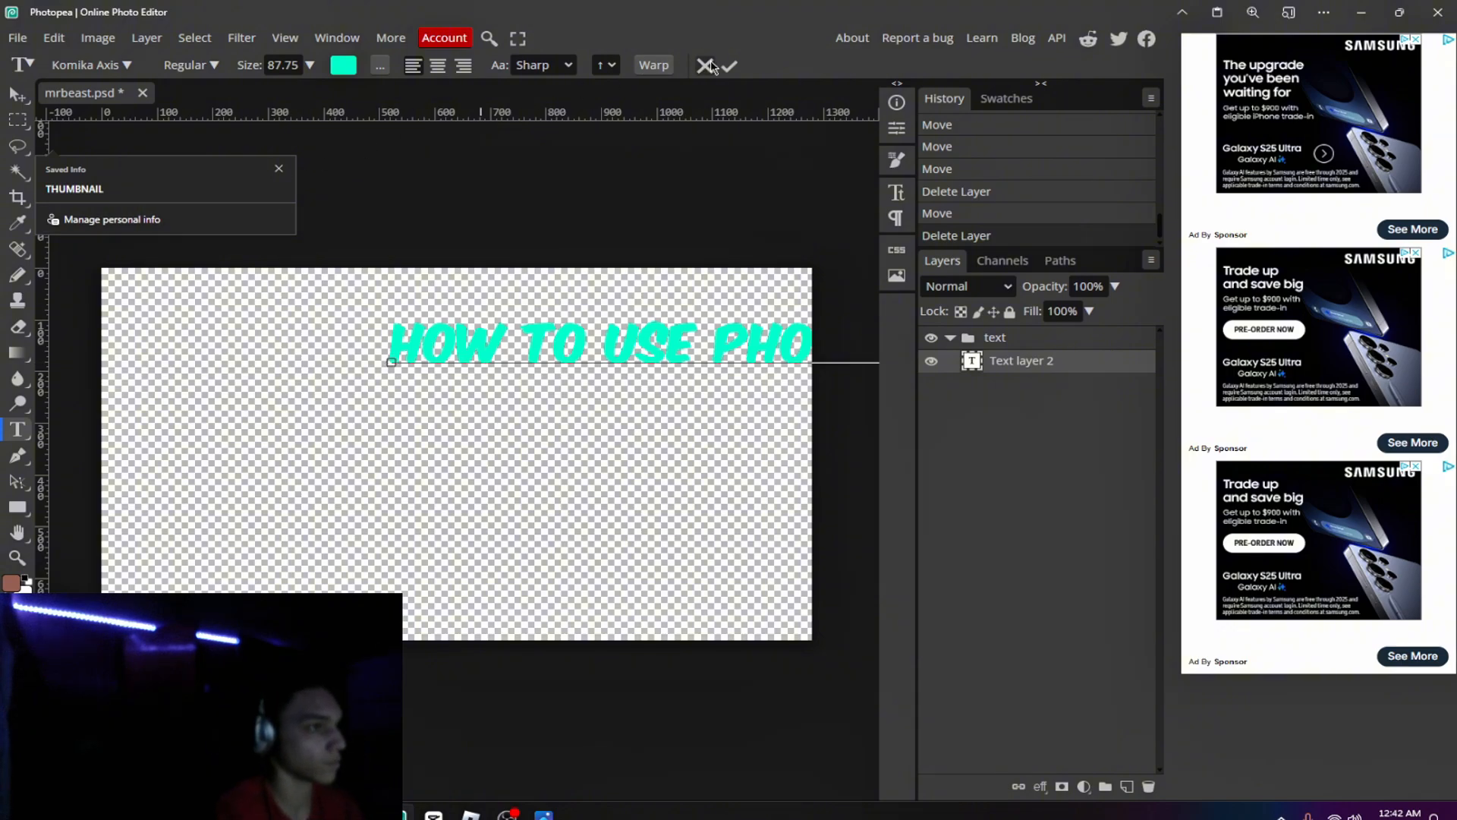
pyautogui.click(729, 67)
pyautogui.moveTo(616, 340); pyautogui.dragTo(262, 338)
pyautogui.click(17, 94)
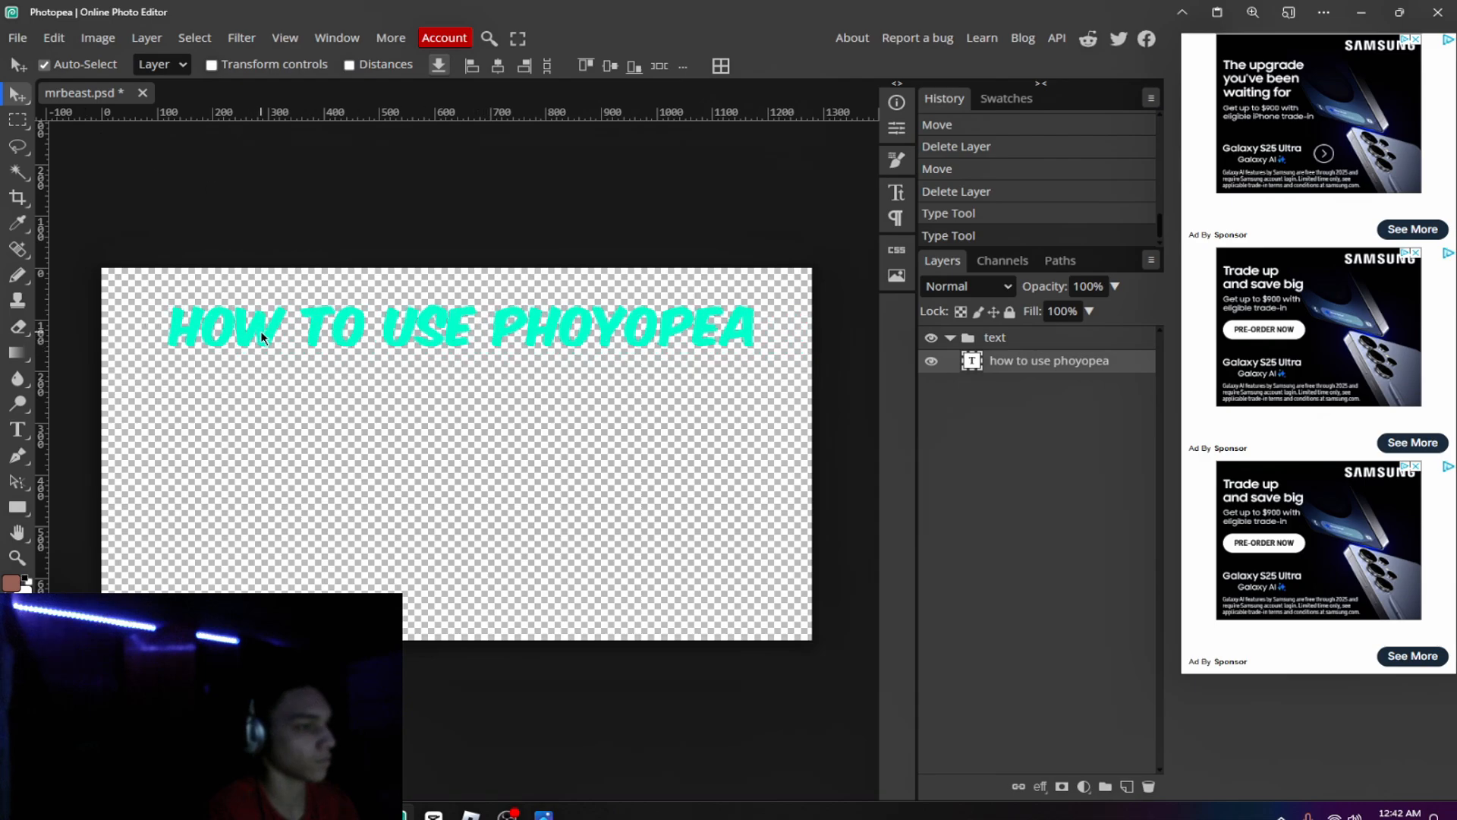
pyautogui.press('t')
pyautogui.press('v')
# Enable the Outer Glow, Bevel and Emboss, and Stroke effects on the title text layer.
pyautogui.doubleClick(1093, 362)
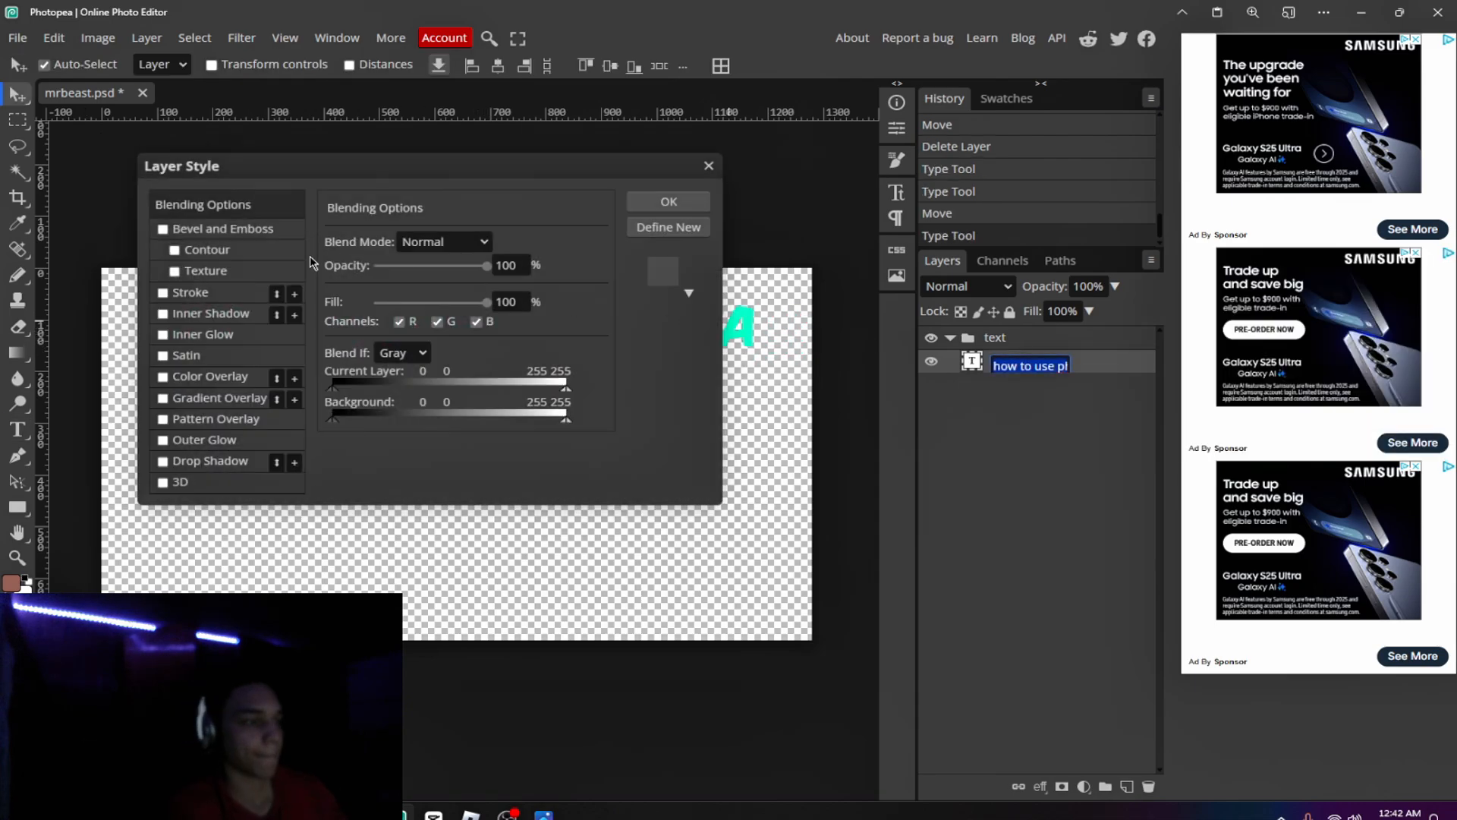
pyautogui.click(163, 440)
pyautogui.click(162, 228)
pyautogui.click(162, 293)
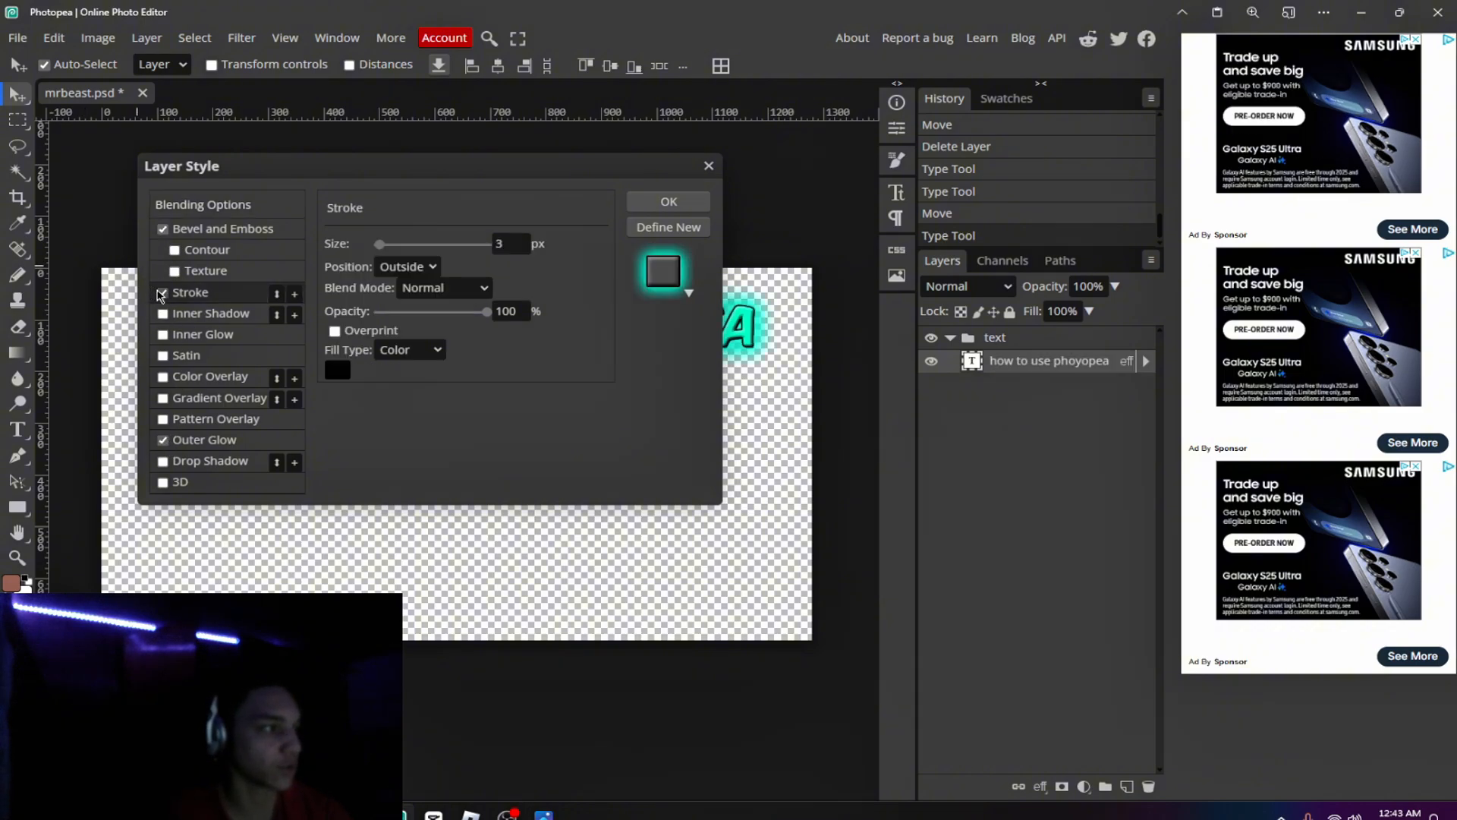
# Add a Drop Shadow to the title with distance 34 px, spread 12% and size 9 px, and apply the layer style.
pyautogui.click(162, 461)
pyautogui.click(197, 460)
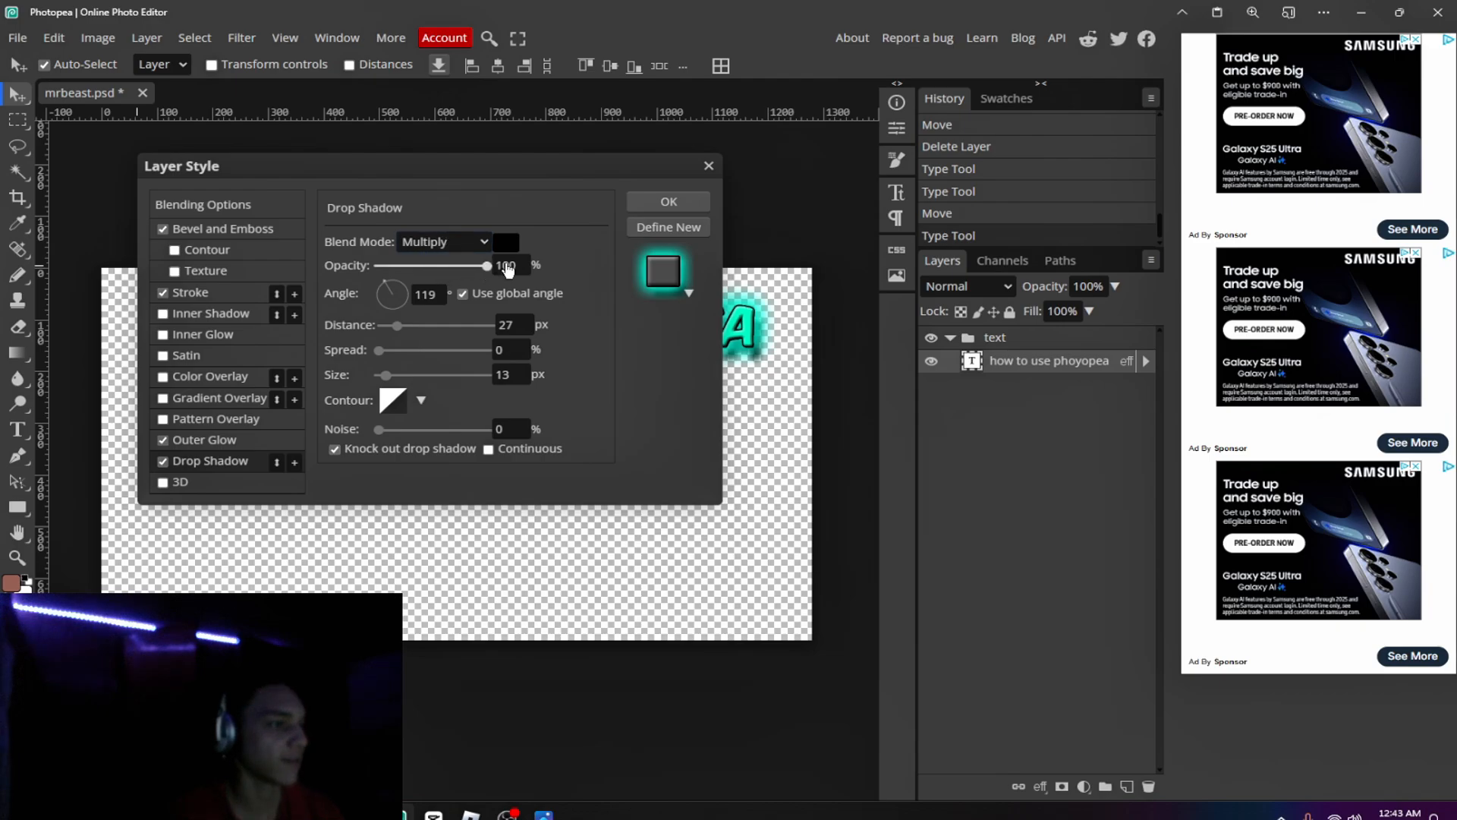
pyautogui.moveTo(400, 334); pyautogui.dragTo(380, 378)
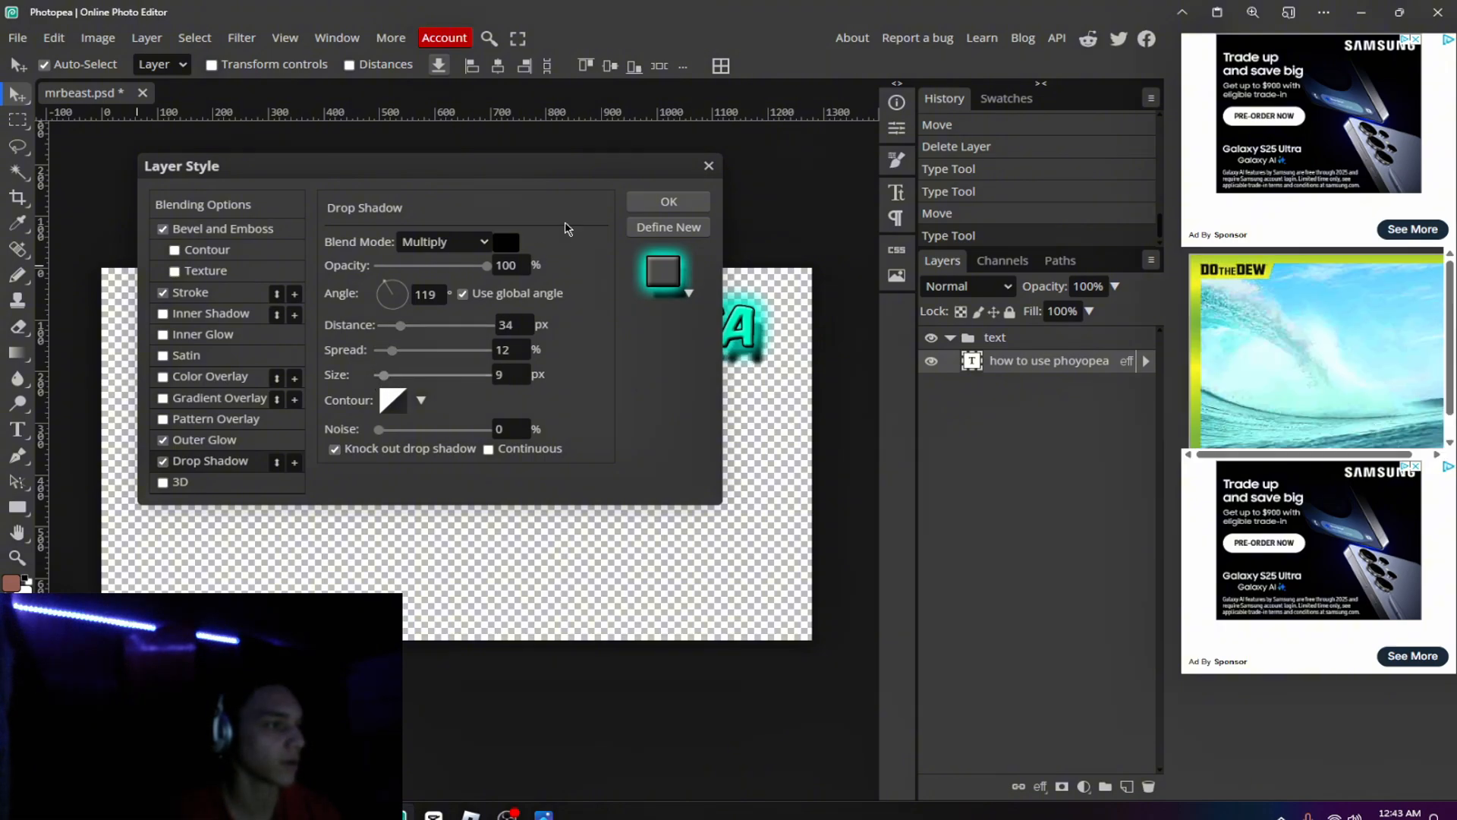
pyautogui.click(668, 201)
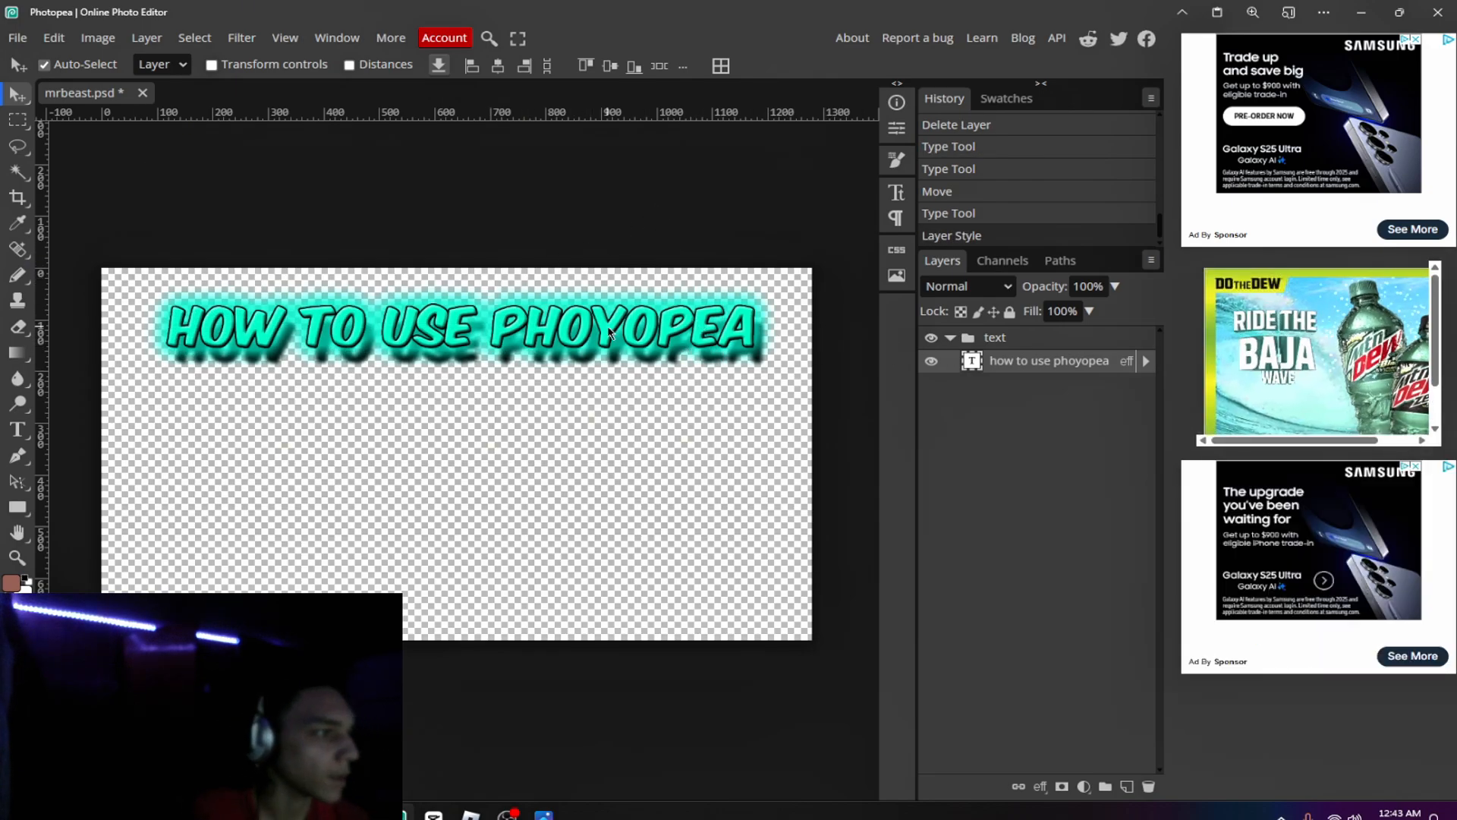
# Correct the title's spelling to read "how to use photopea".
pyautogui.doubleClick(733, 327)
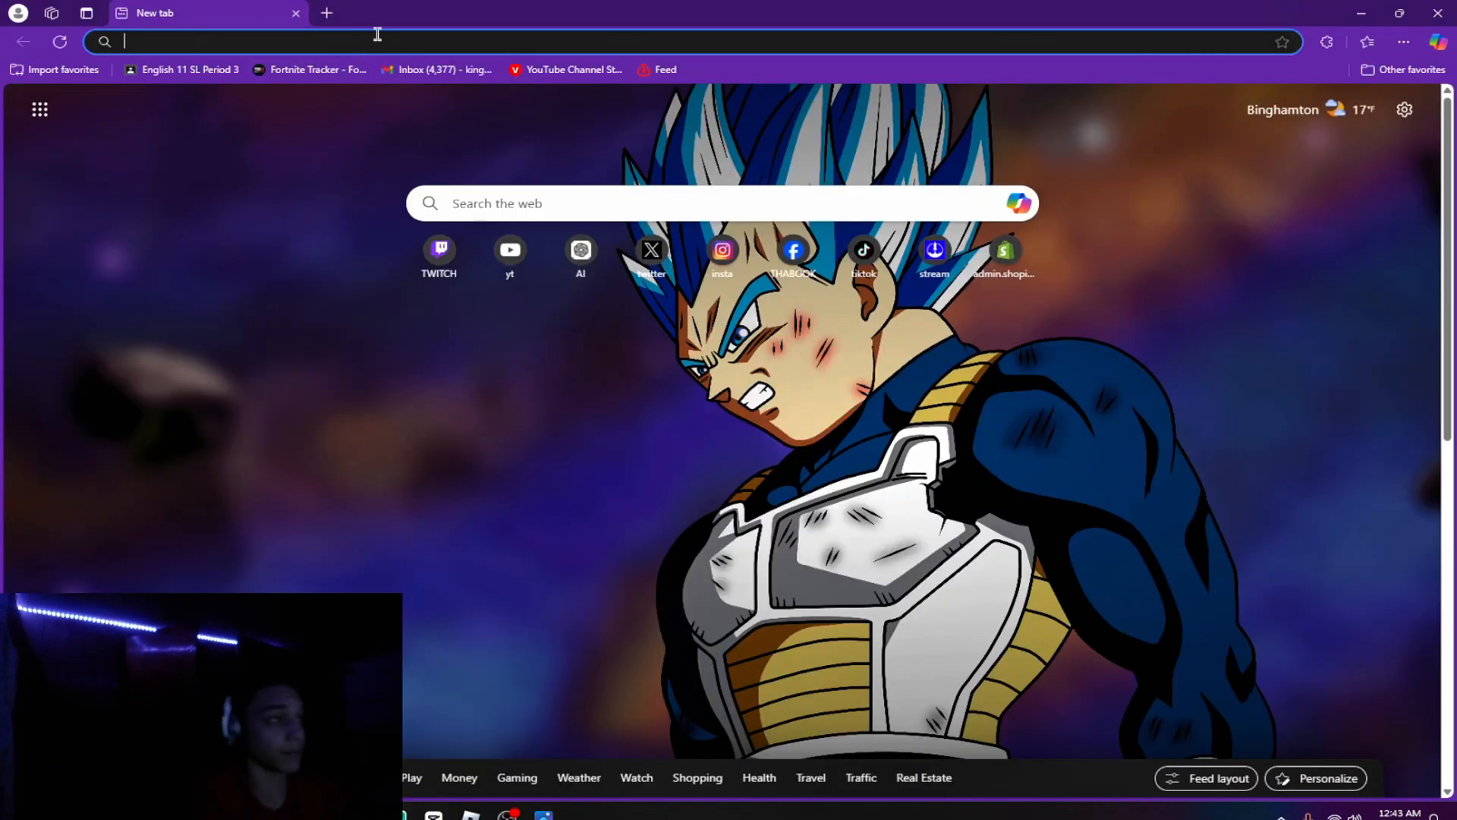
# In the browser, run a Bing image search for "crazy millopnaire mansions".
pyautogui.write('crazy millopnaire mansions')
pyautogui.press('Return')
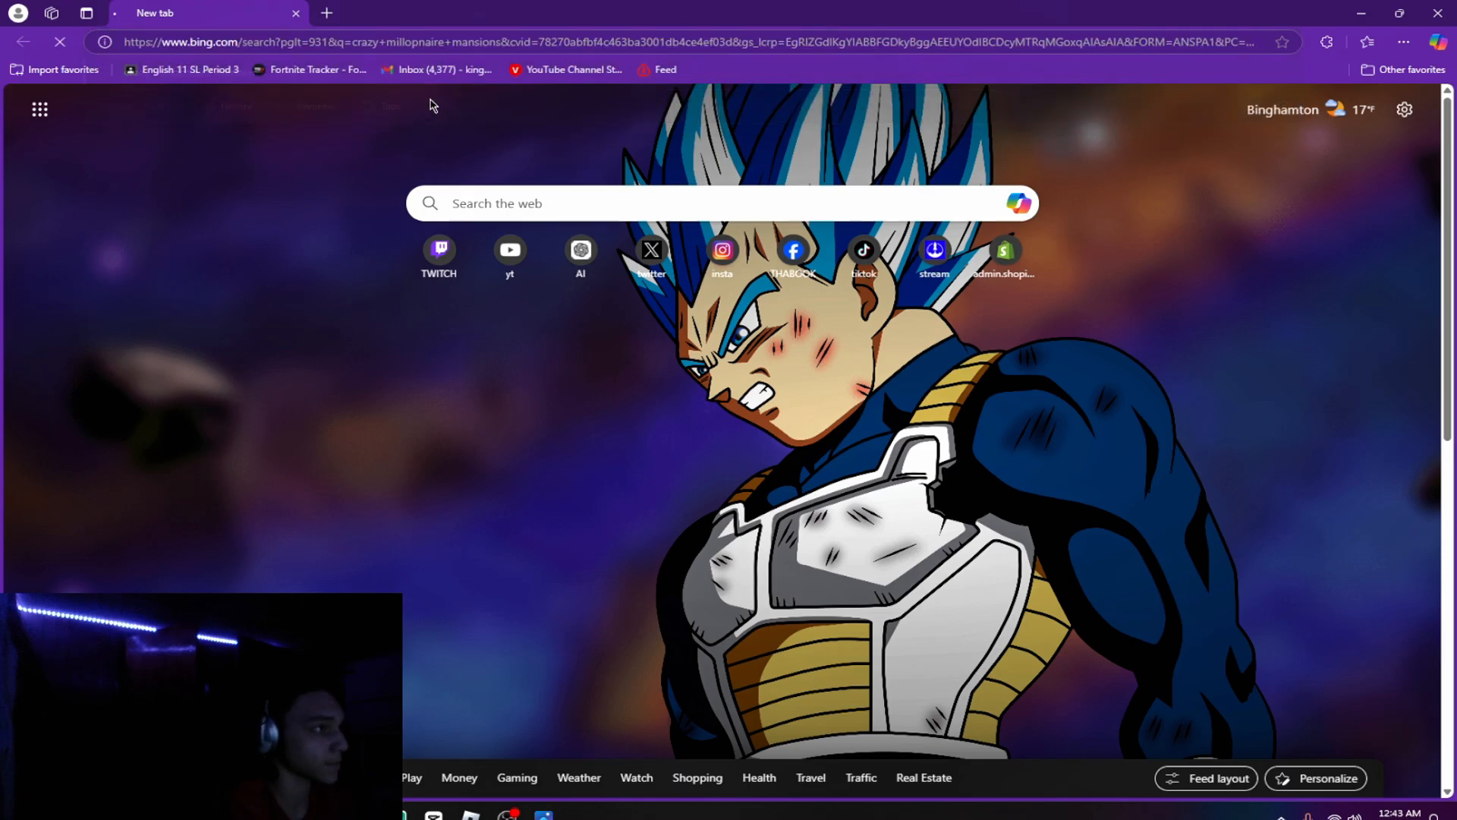
pyautogui.click(363, 148)
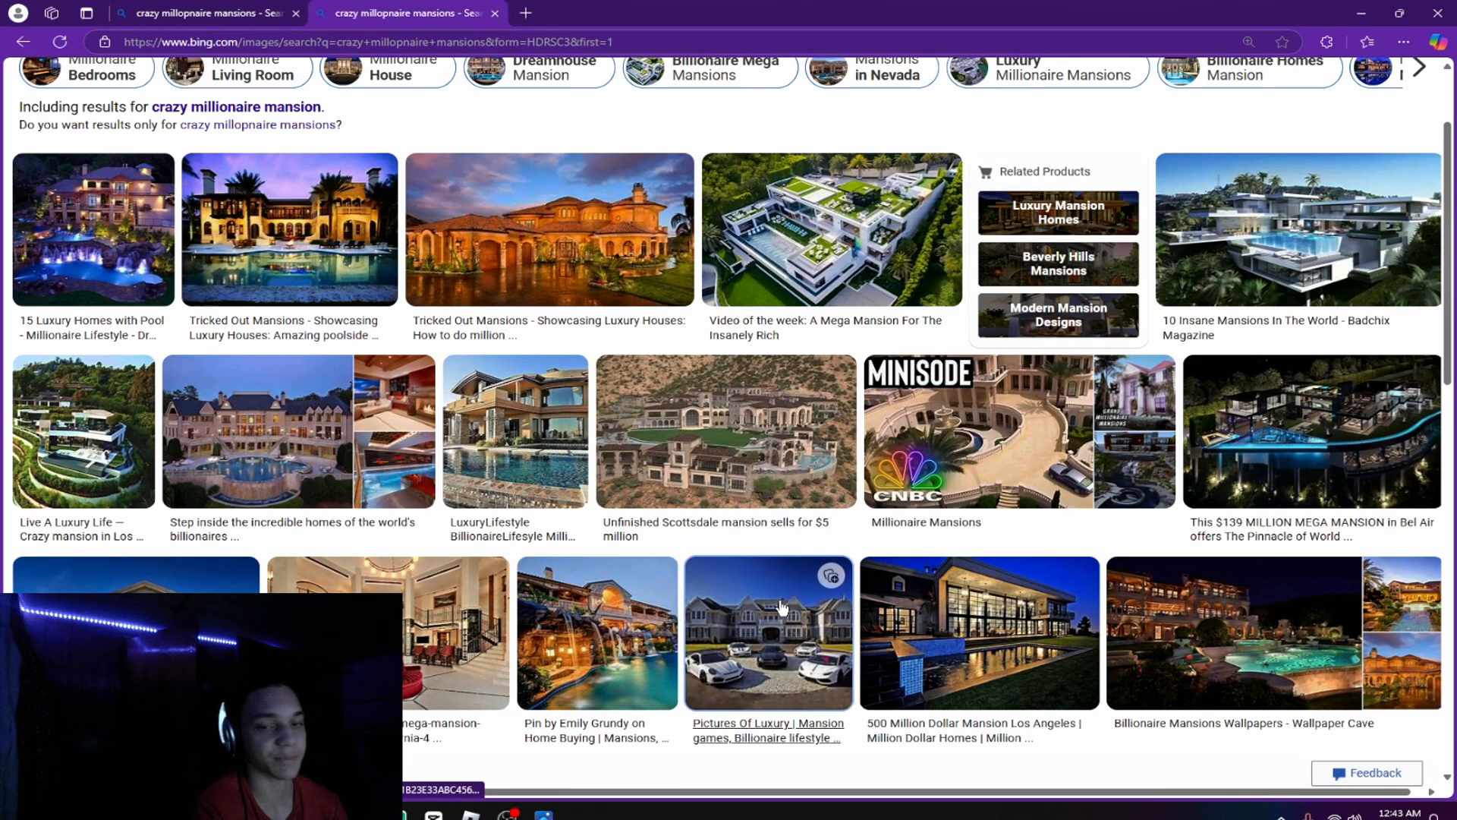
# Open the result showing a grey mansion with sports cars parked in front and copy its image.
pyautogui.click(711, 451)
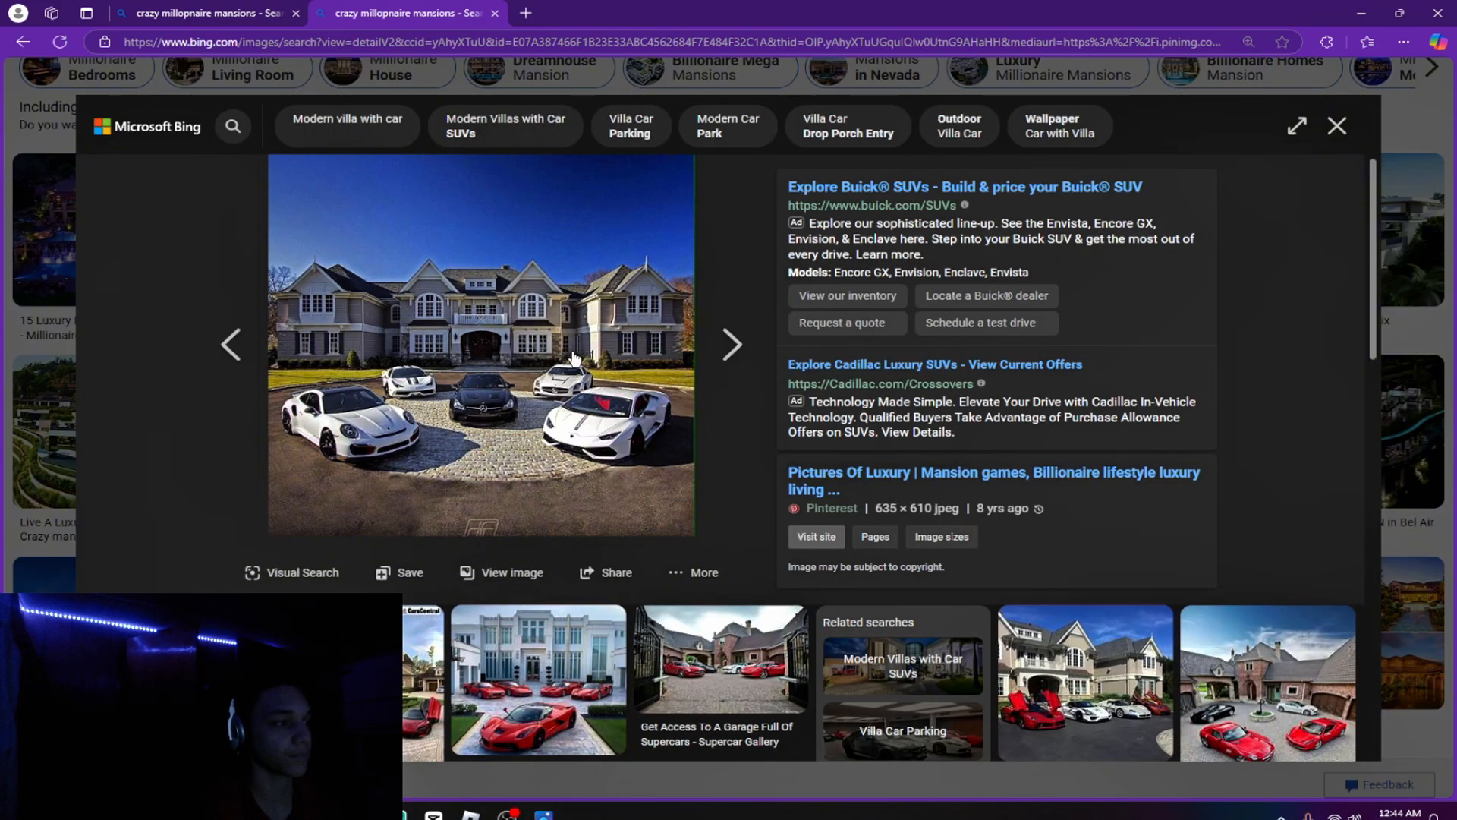
pyautogui.rightClick(563, 354)
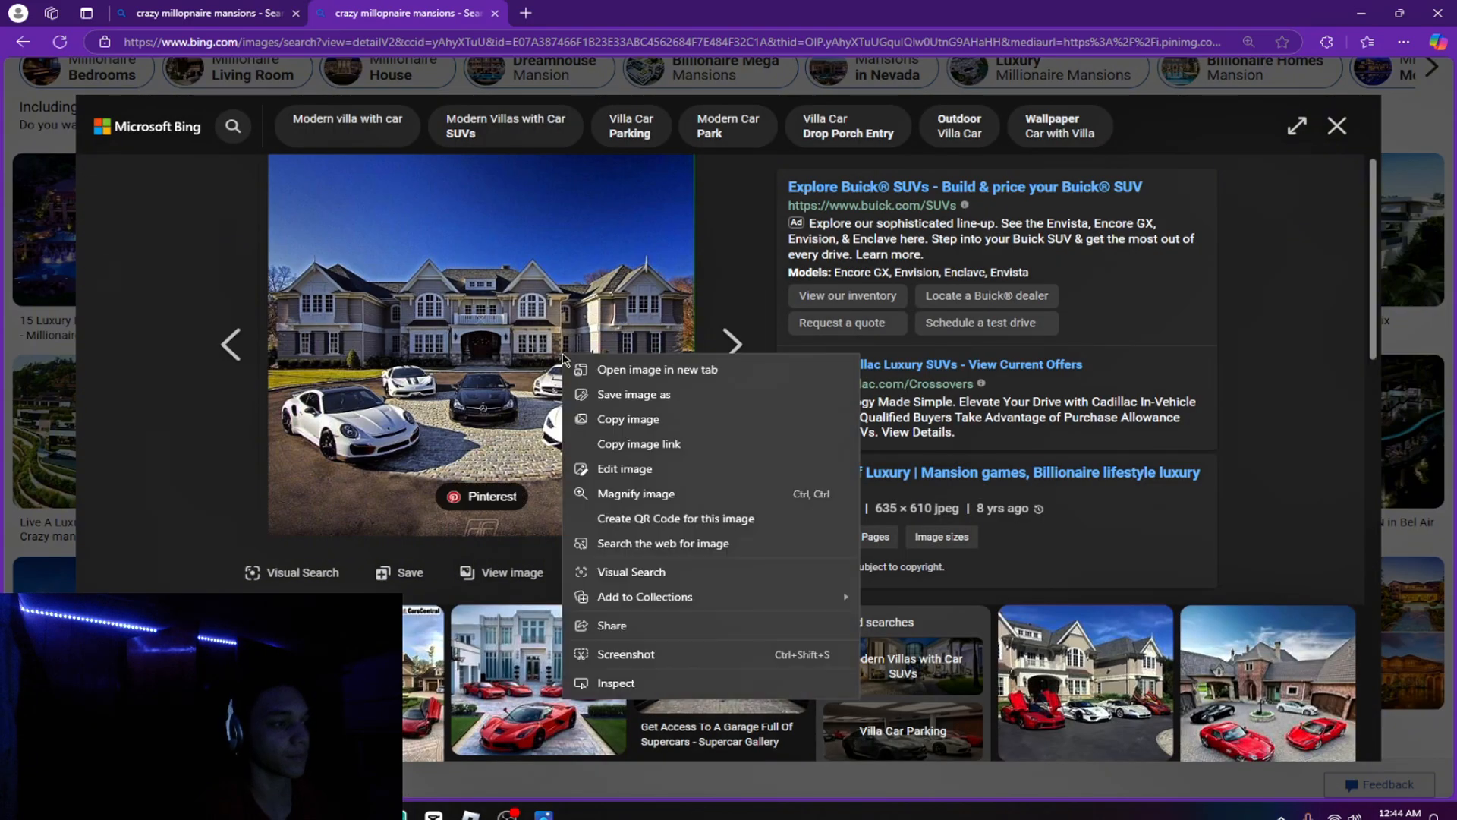
pyautogui.click(630, 419)
# Switch to Photopea, paste the mansion picture into the document and place its layer below the title text.
pyautogui.hotkey('alt', 'Tab')
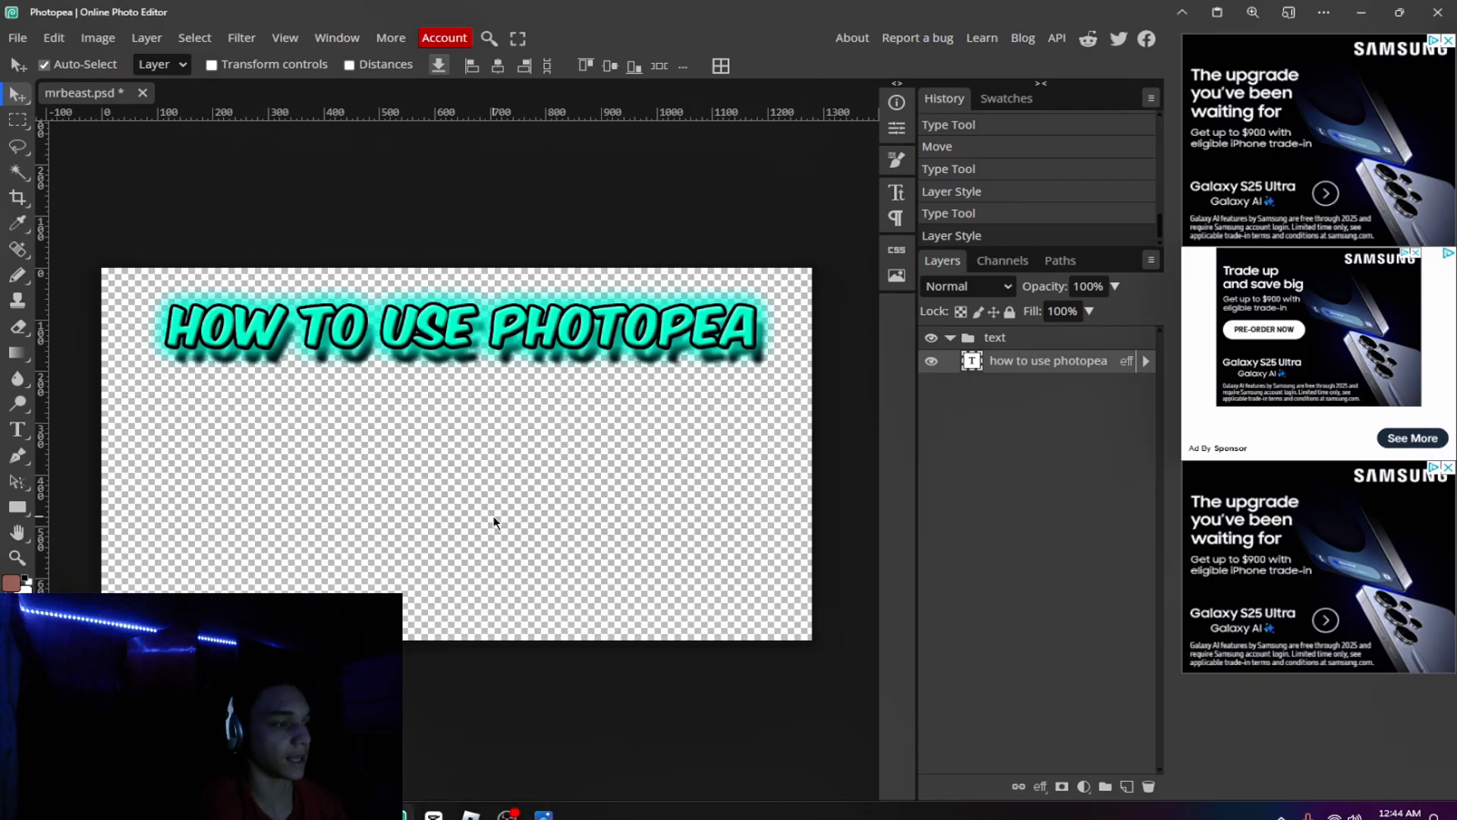
pyautogui.hotkey('ctrl', 'v')
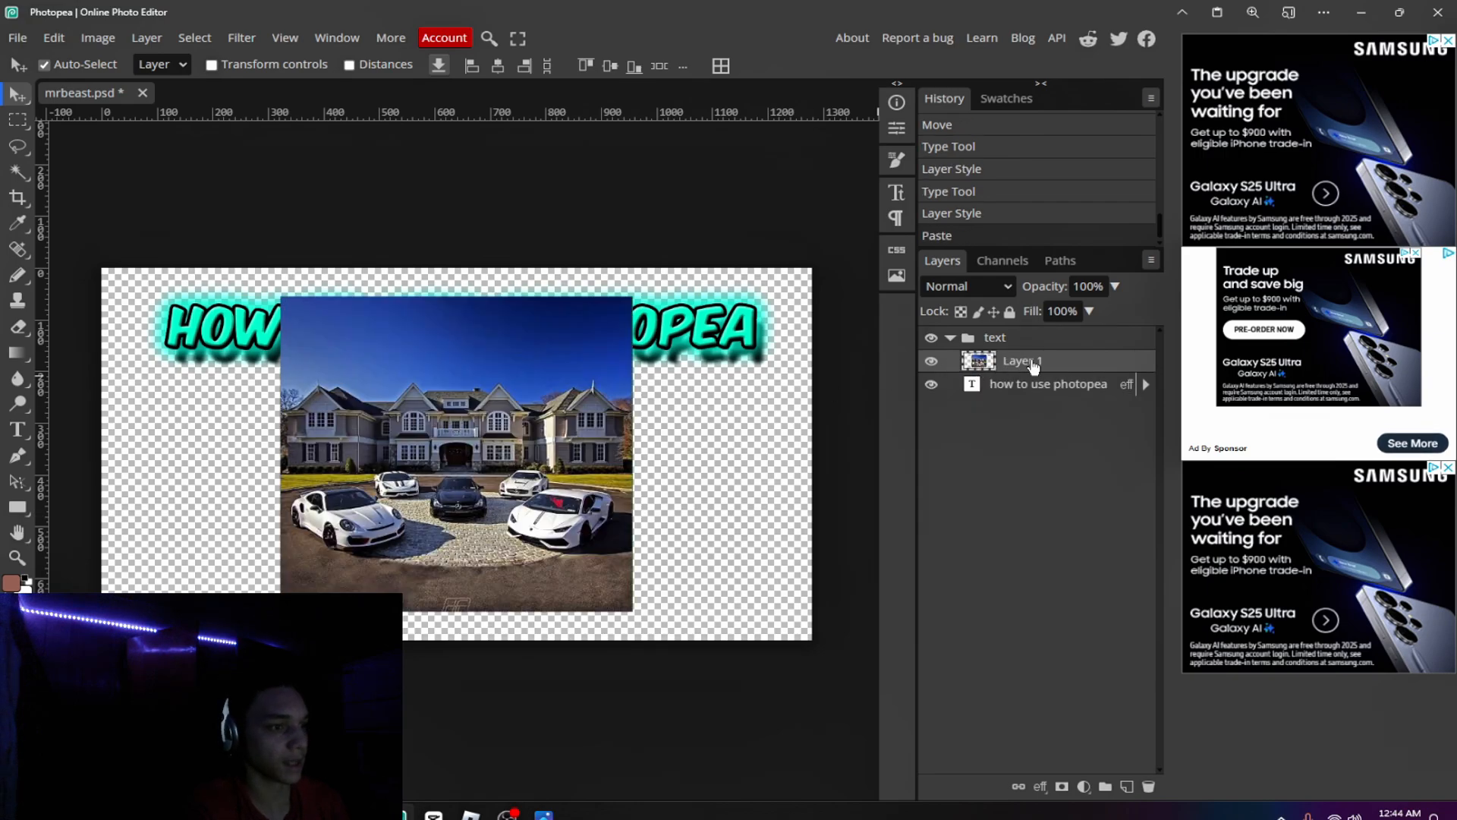
pyautogui.moveTo(1033, 366); pyautogui.dragTo(1051, 391)
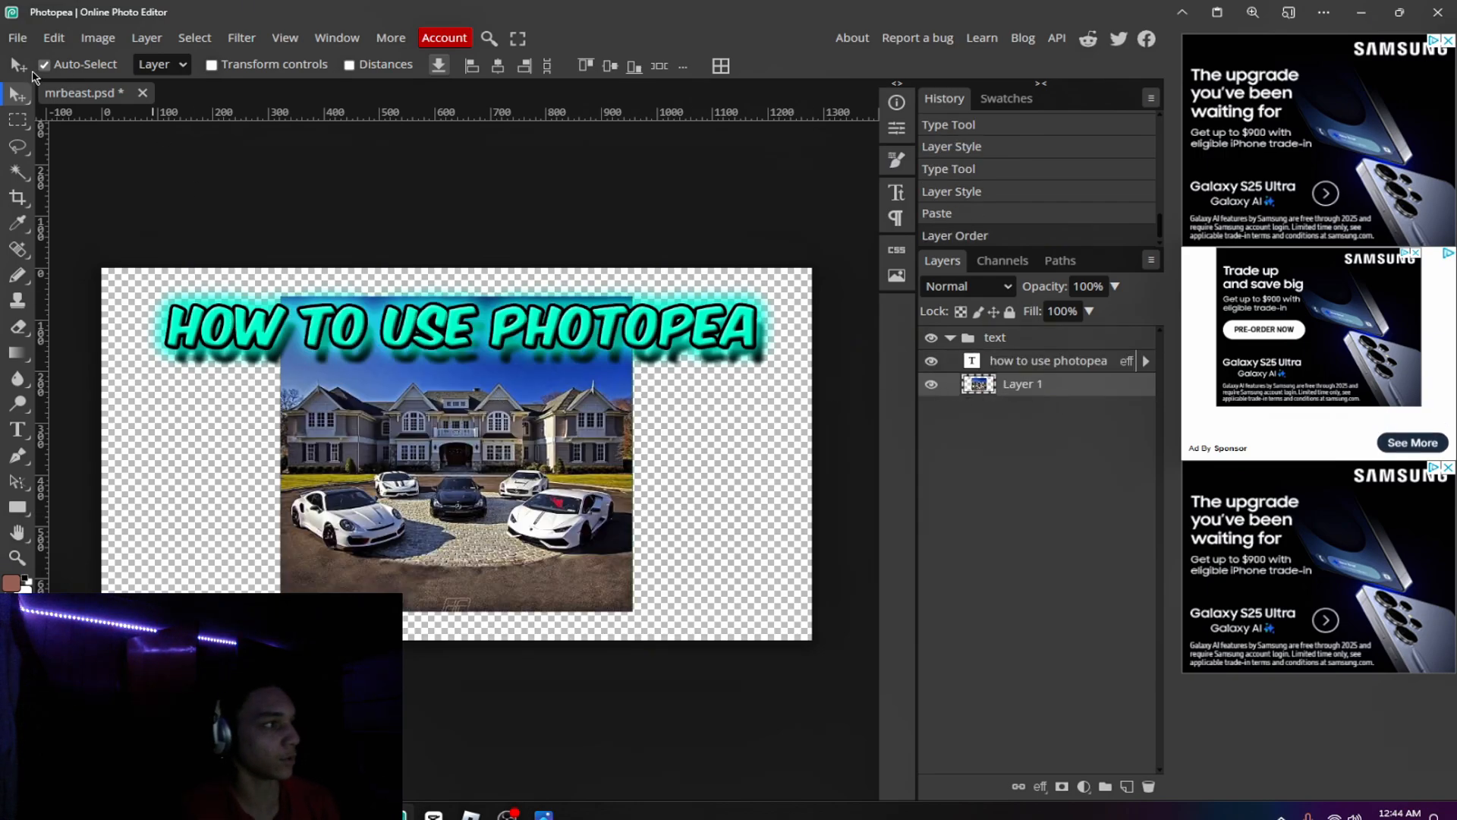
# Scale the mansion picture to 204.47% and position it so it covers the whole canvas behind the title.
pyautogui.moveTo(361, 427); pyautogui.dragTo(211, 387)
pyautogui.hotkey('ctrl', 't')
pyautogui.moveTo(454, 583); pyautogui.dragTo(783, 581)
pyautogui.moveTo(577, 543); pyautogui.dragTo(591, 479)
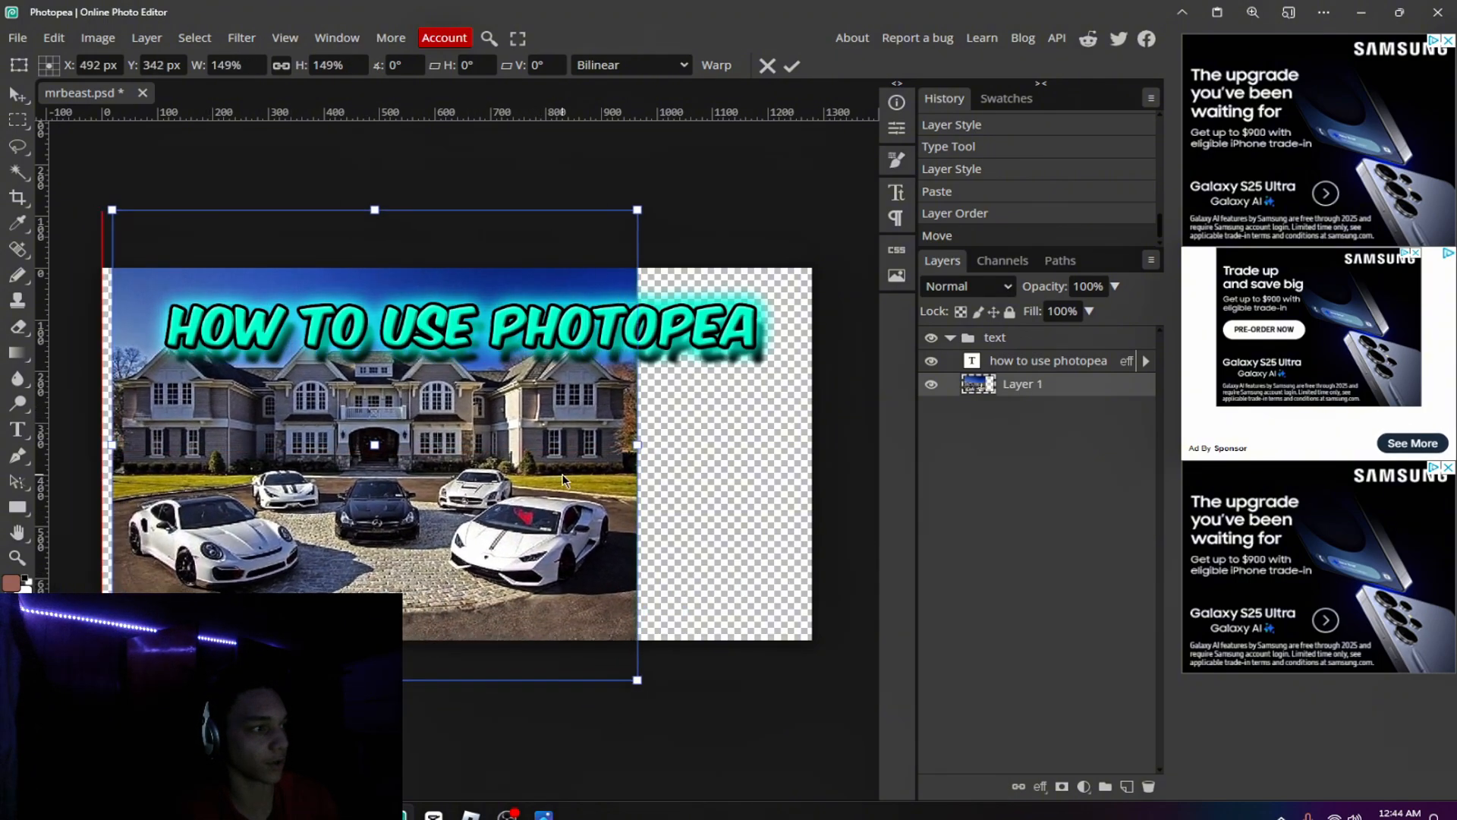
pyautogui.moveTo(641, 672); pyautogui.dragTo(835, 812)
pyautogui.moveTo(737, 217); pyautogui.dragTo(727, 144)
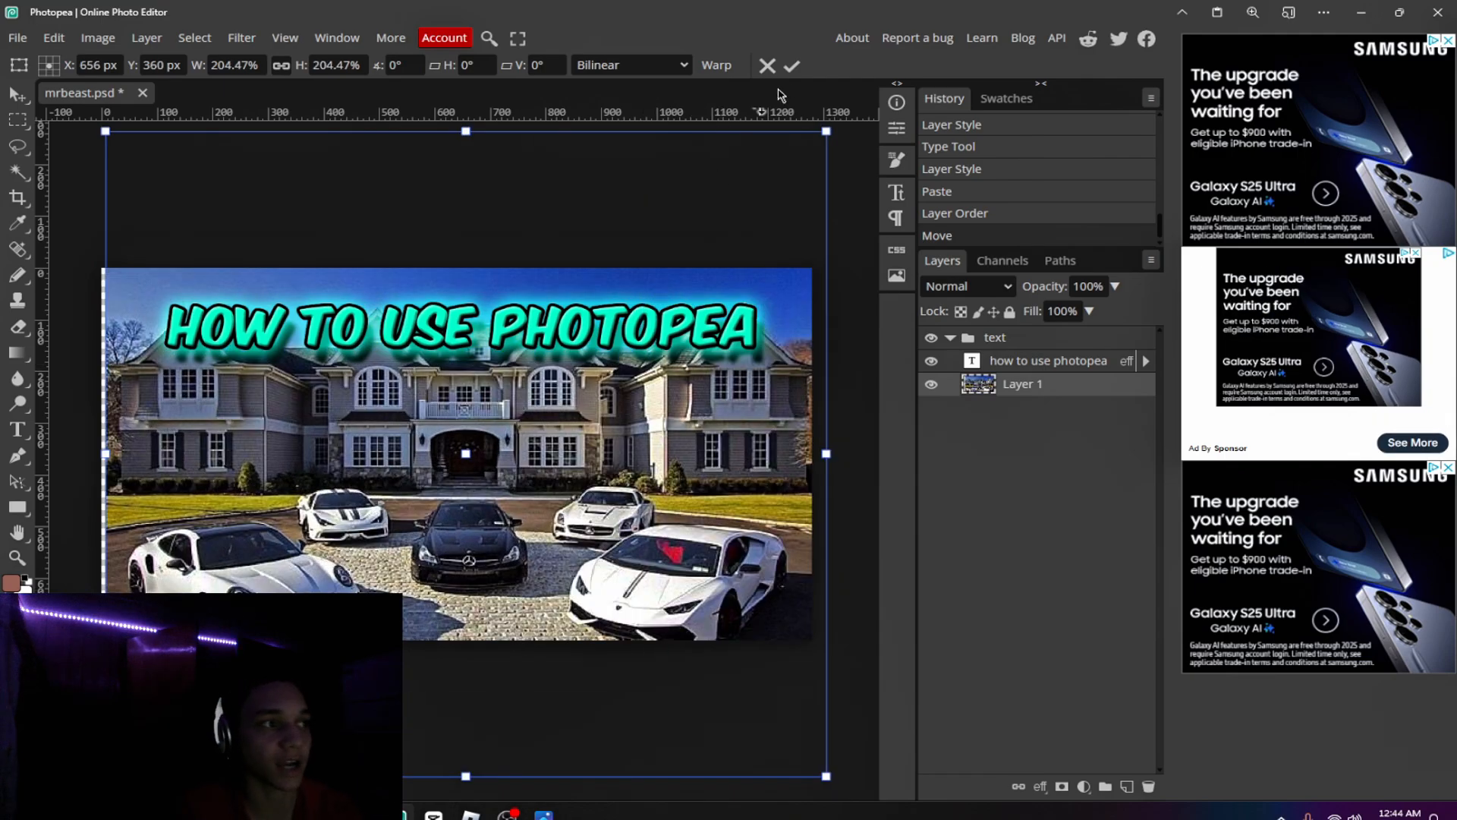
pyautogui.click(791, 64)
pyautogui.hscroll(2, 423, 273)
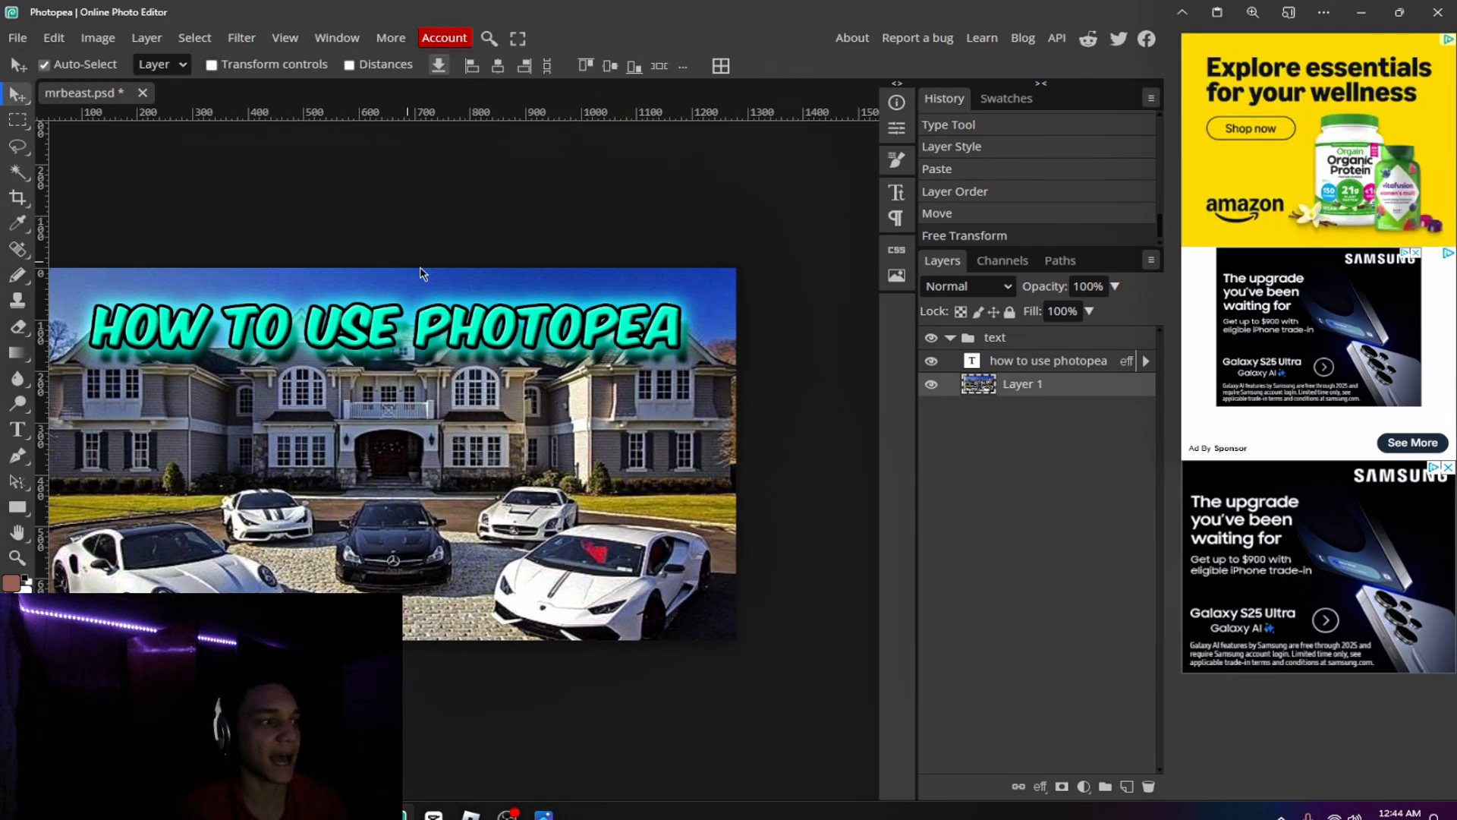
pyautogui.hotkey('ctrl', '-')
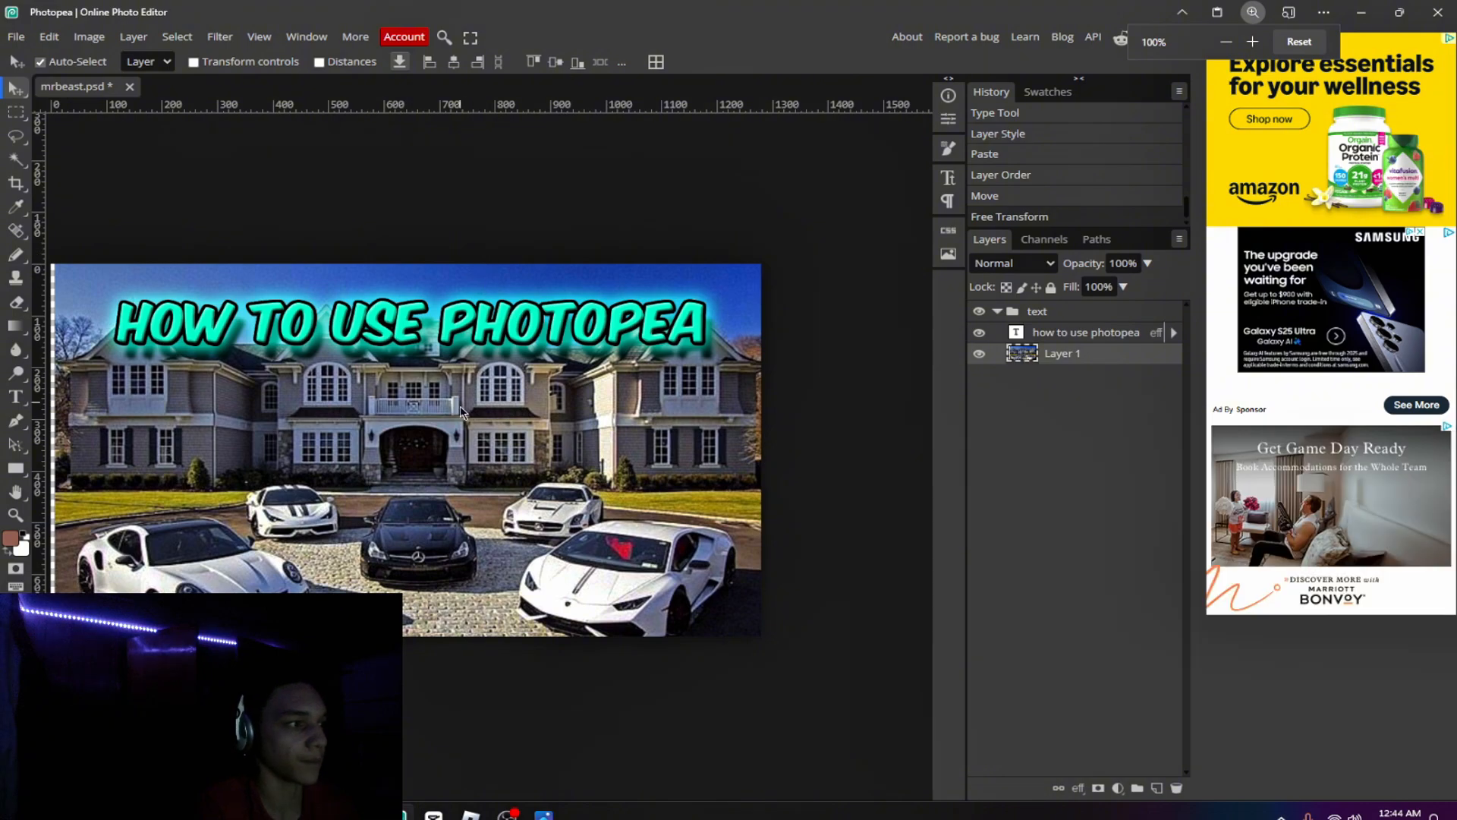
pyautogui.moveTo(458, 423); pyautogui.dragTo(458, 418)
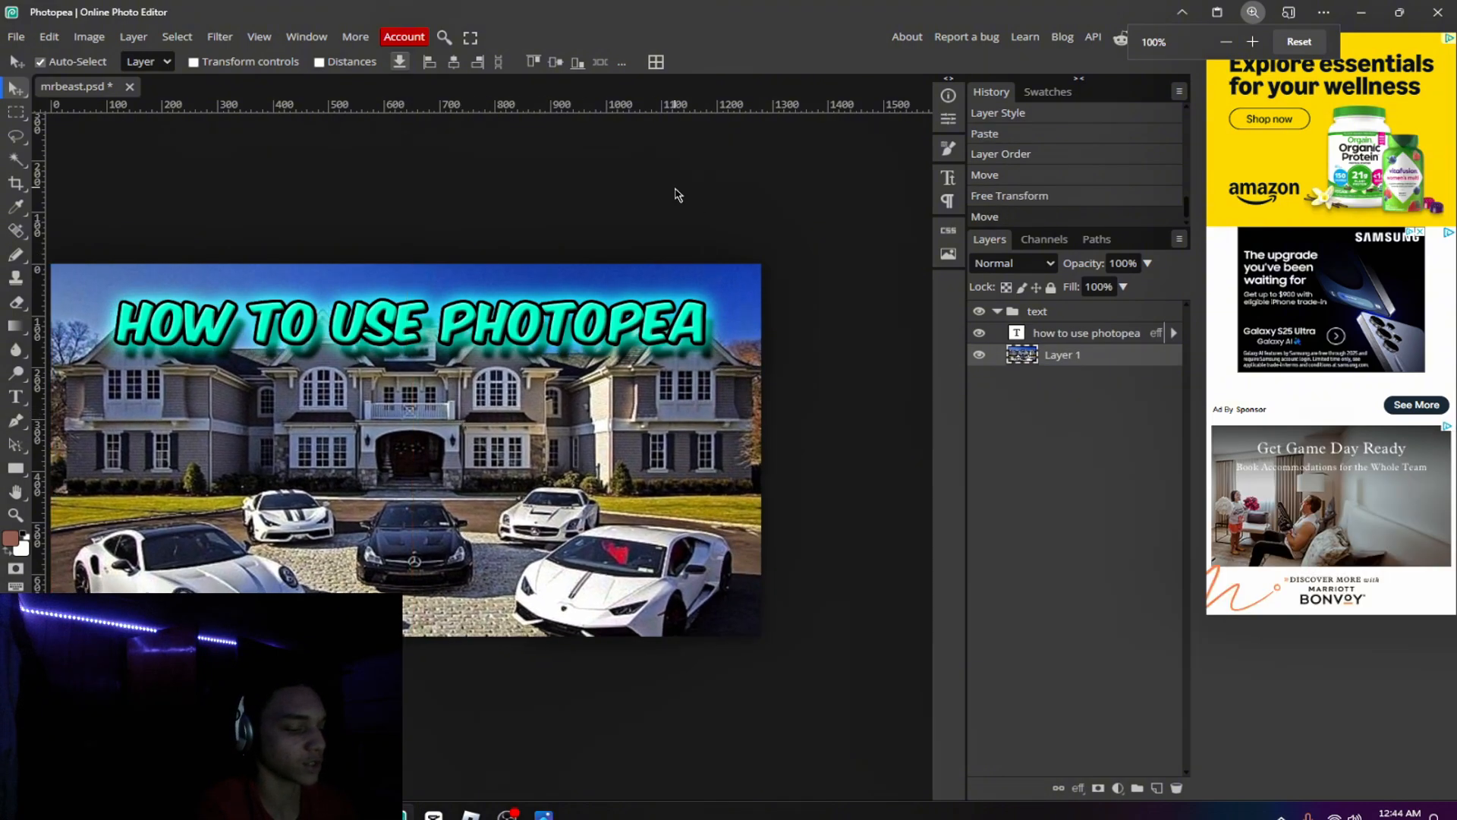
# Switch to the browser, search images for "photopea" in a new tab and copy the Photopea logo.
pyautogui.hotkey('alt', 'Tab')
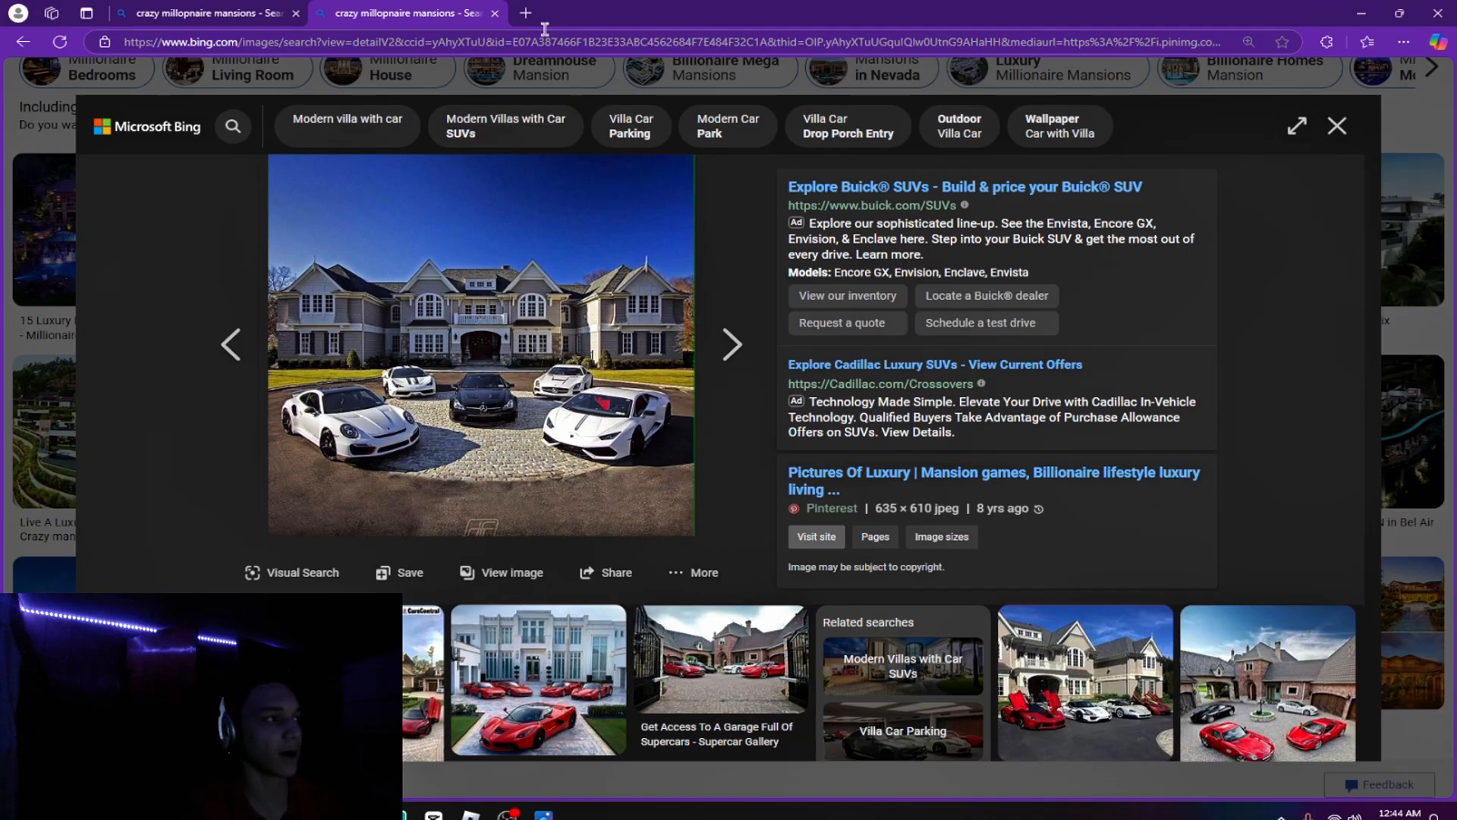
pyautogui.click(524, 11)
pyautogui.write('photo')
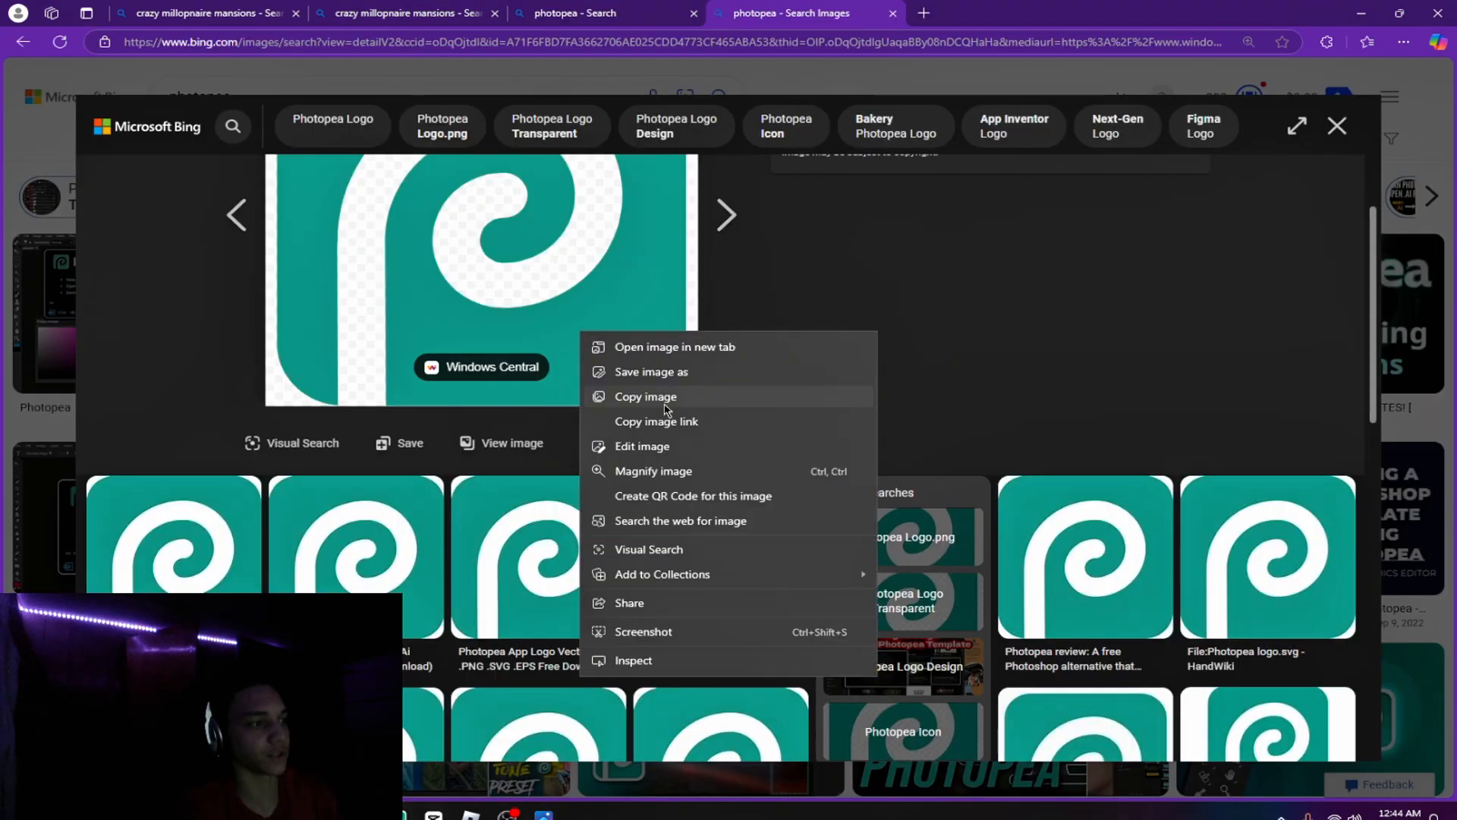
pyautogui.click(665, 409)
# Switch to Photopea, paste the logo as a new layer above the title and try to reposition it.
pyautogui.hotkey('alt', 'Tab')
pyautogui.hotkey('ctrl', 'v')
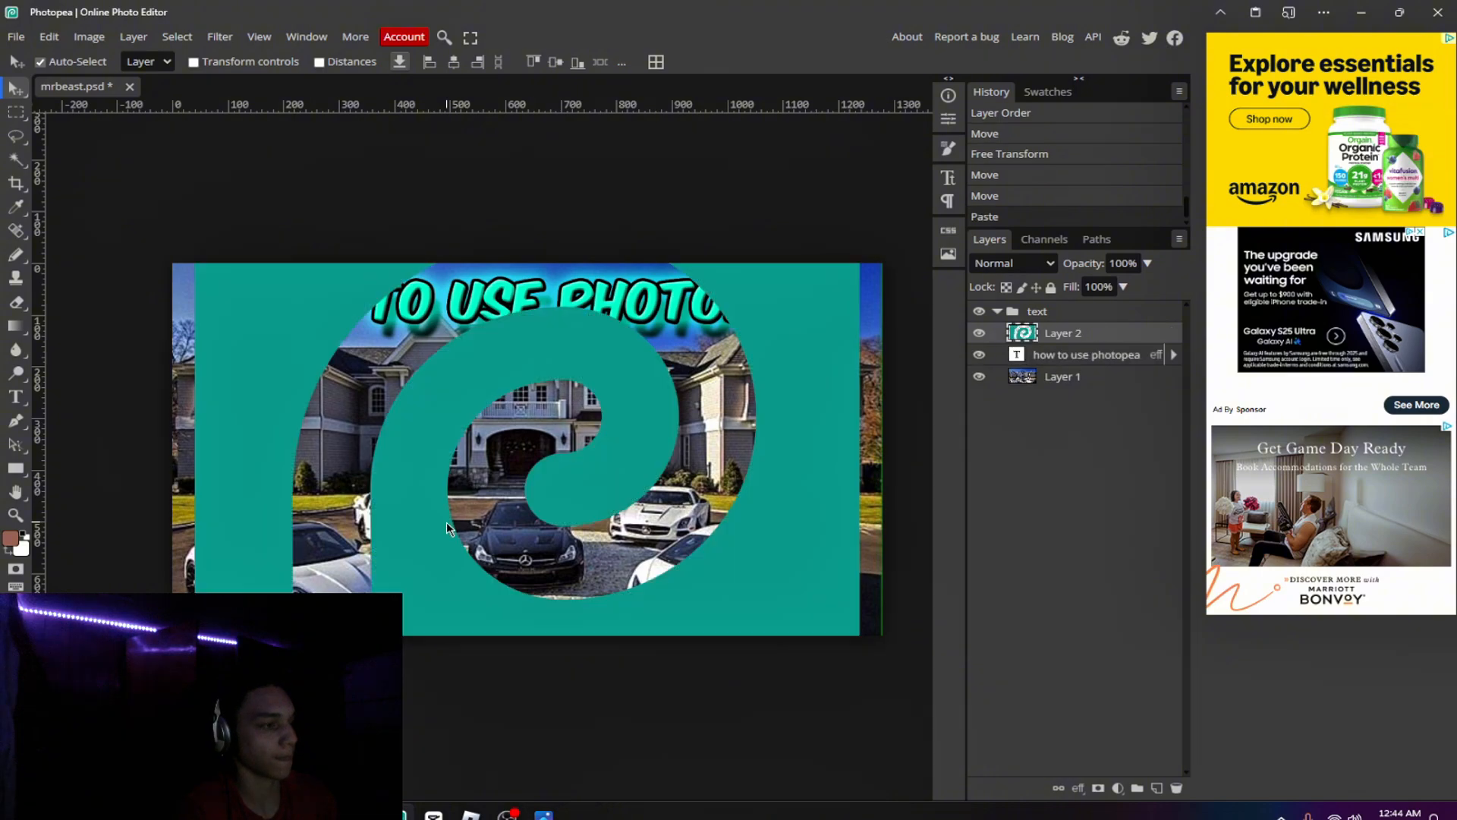
pyautogui.moveTo(465, 460); pyautogui.dragTo(501, 474)
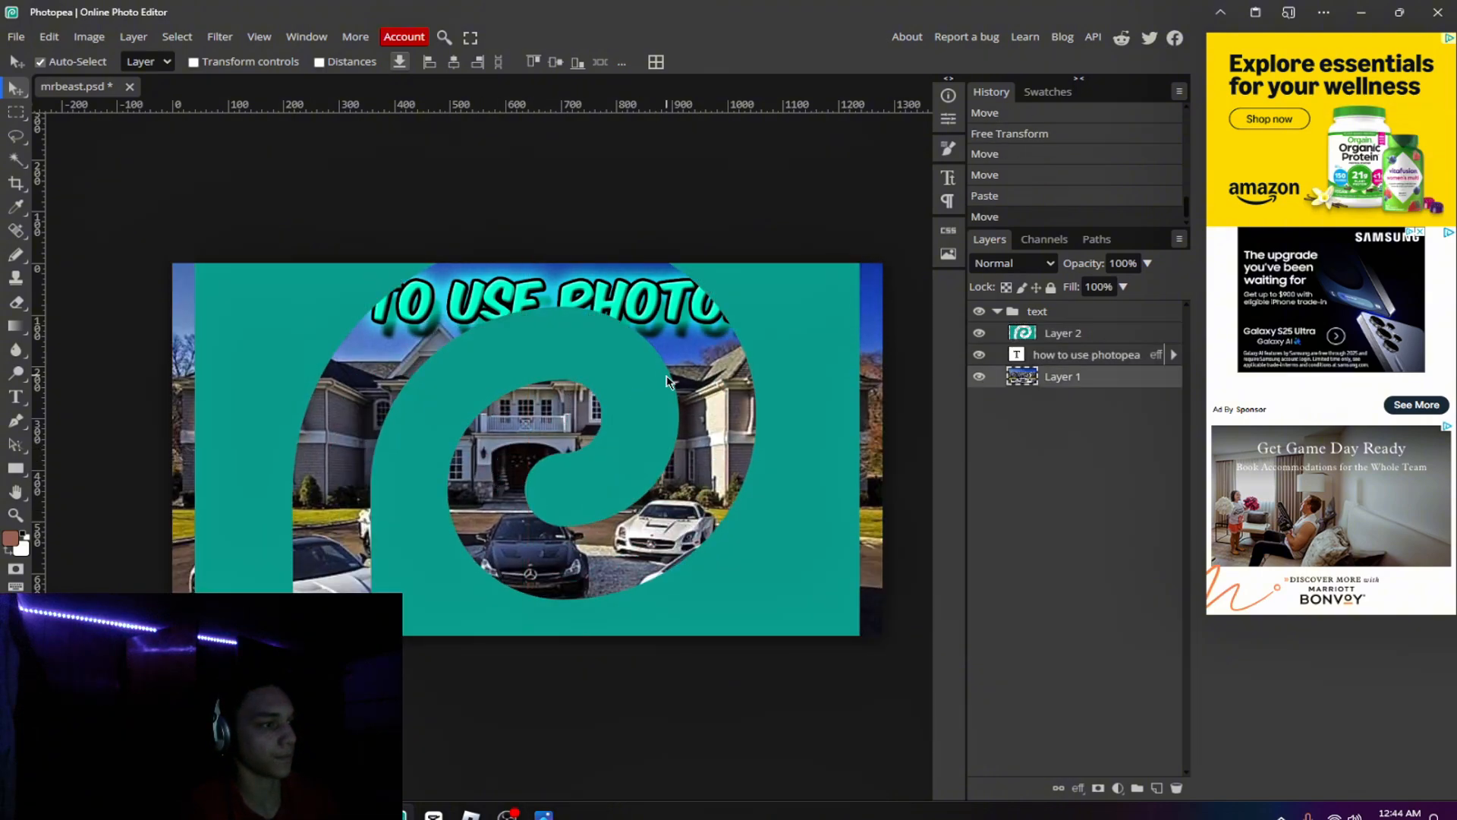
# Shrink the Photopea logo and place it over the mansion just below the word "HOW" of the title.
pyautogui.hotkey('ctrl', 't')
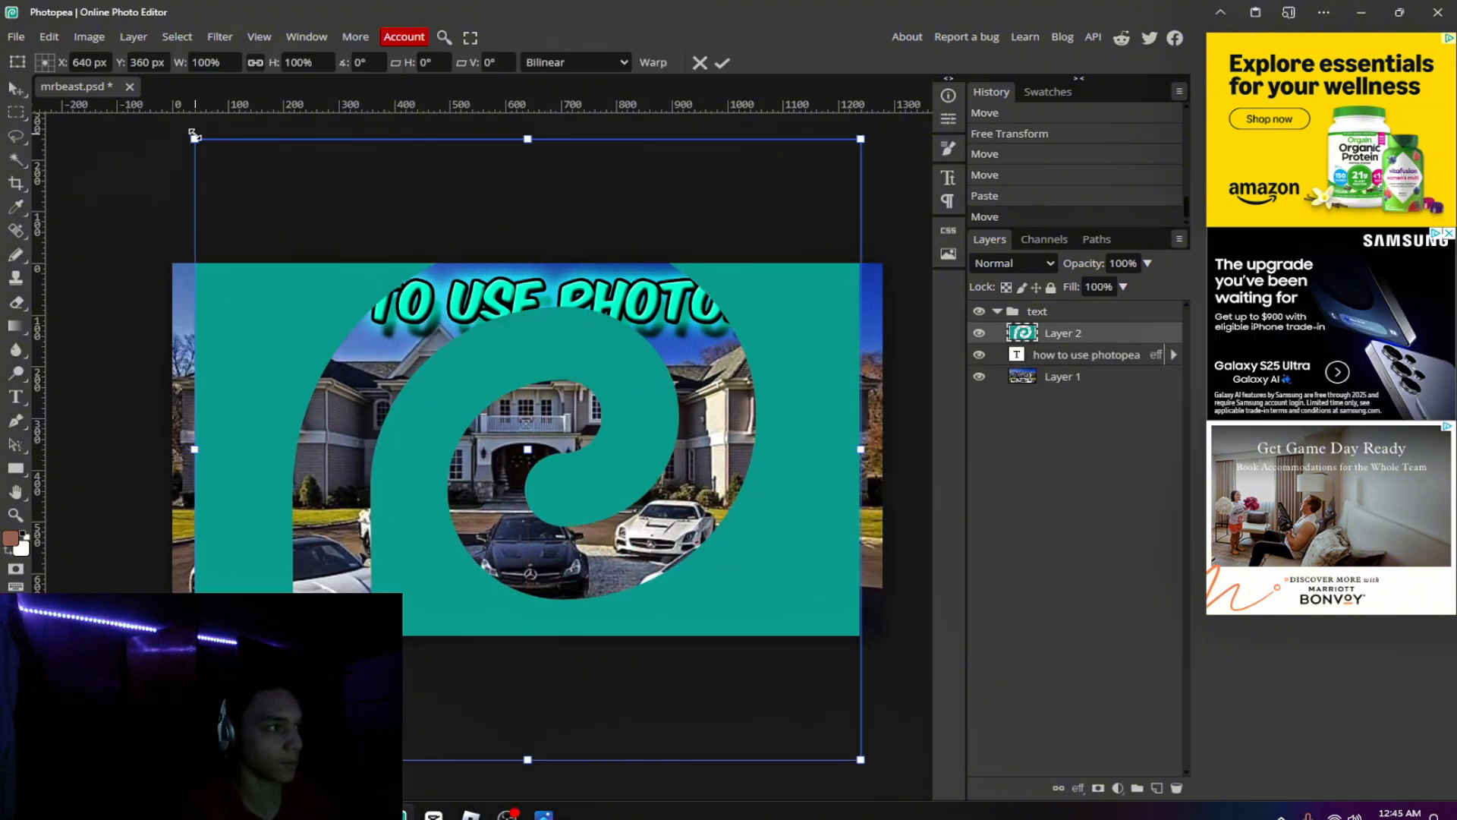
pyautogui.moveTo(193, 136); pyautogui.dragTo(304, 397)
pyautogui.moveTo(354, 450); pyautogui.dragTo(289, 394)
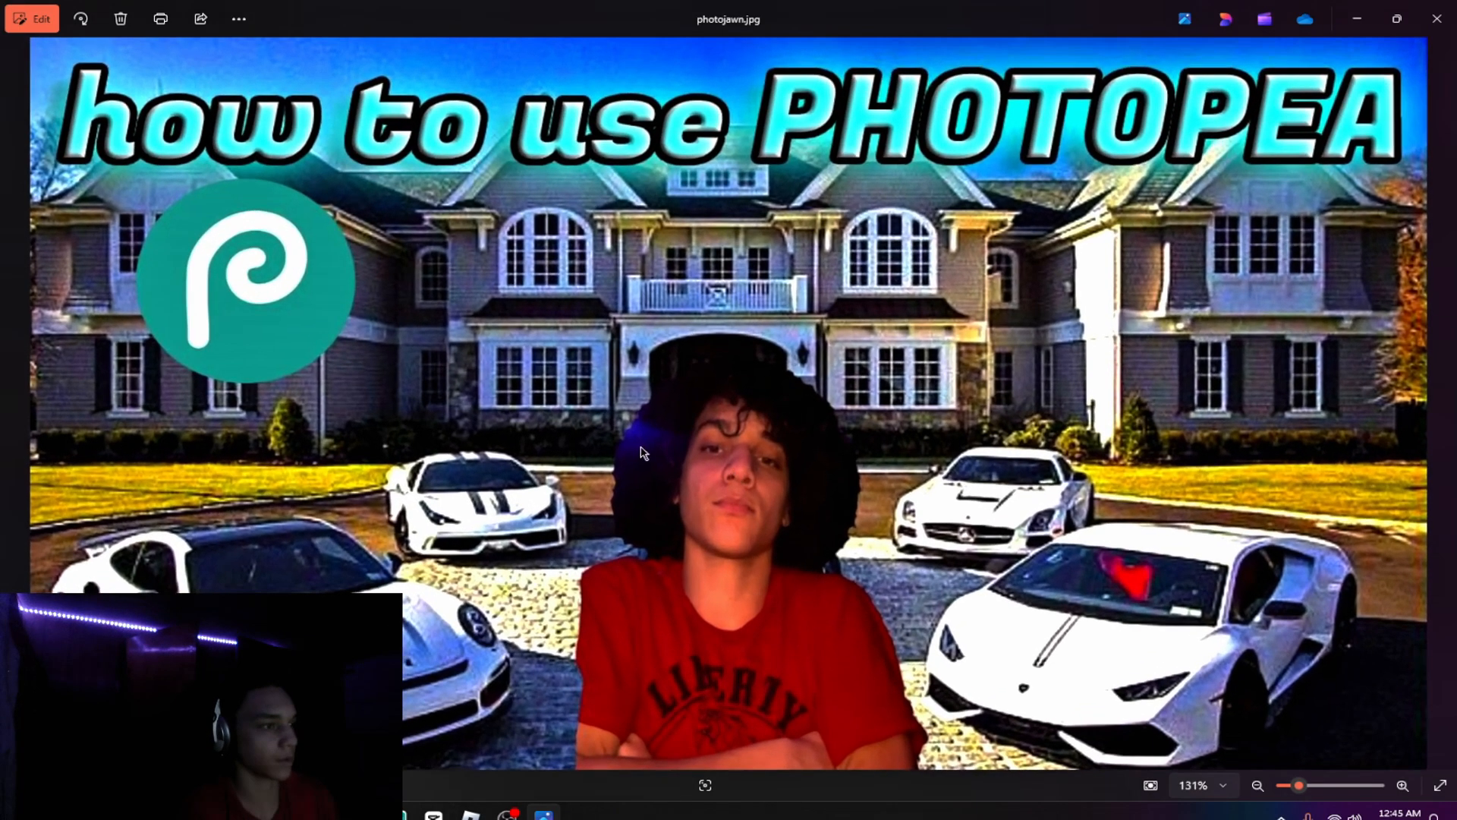
# Open Discord and copy the portrait of the person in the red shirt from the general channel.
pyautogui.scroll(-2, 640, 453)
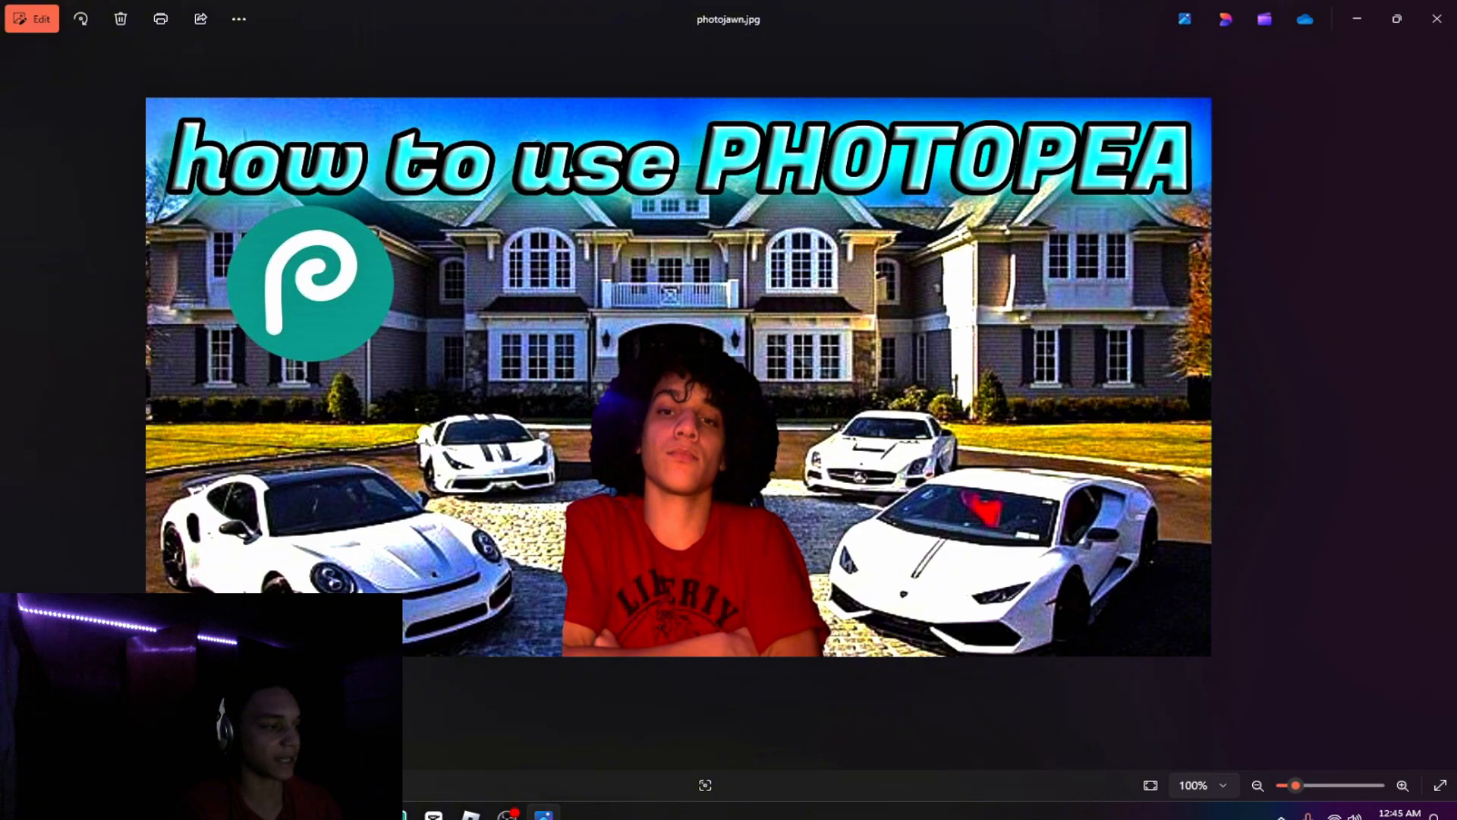
pyautogui.press('super')
pyautogui.write('discord')
pyautogui.press('Return')
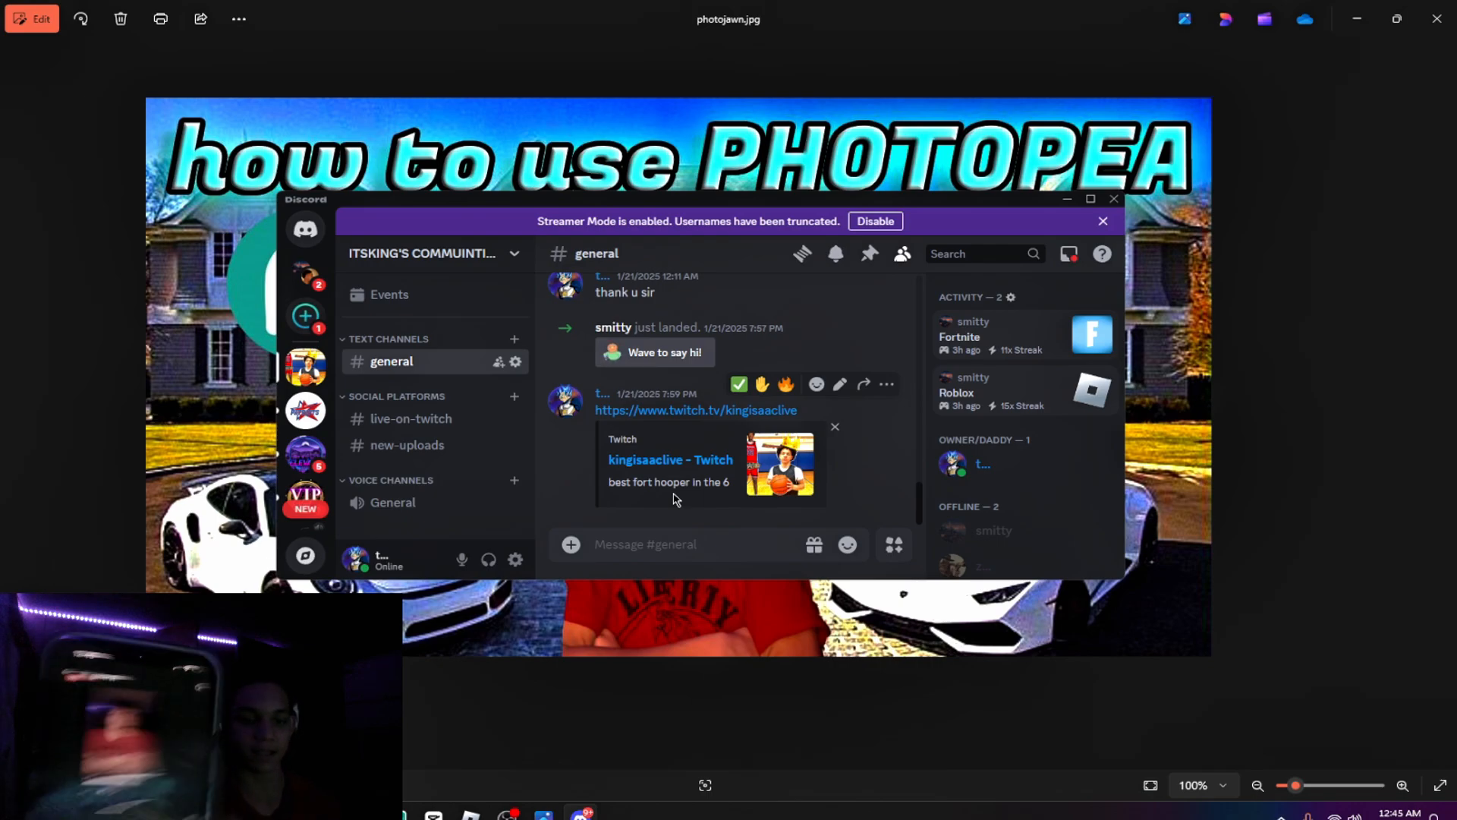
pyautogui.rightClick(634, 425)
pyautogui.press('Escape')
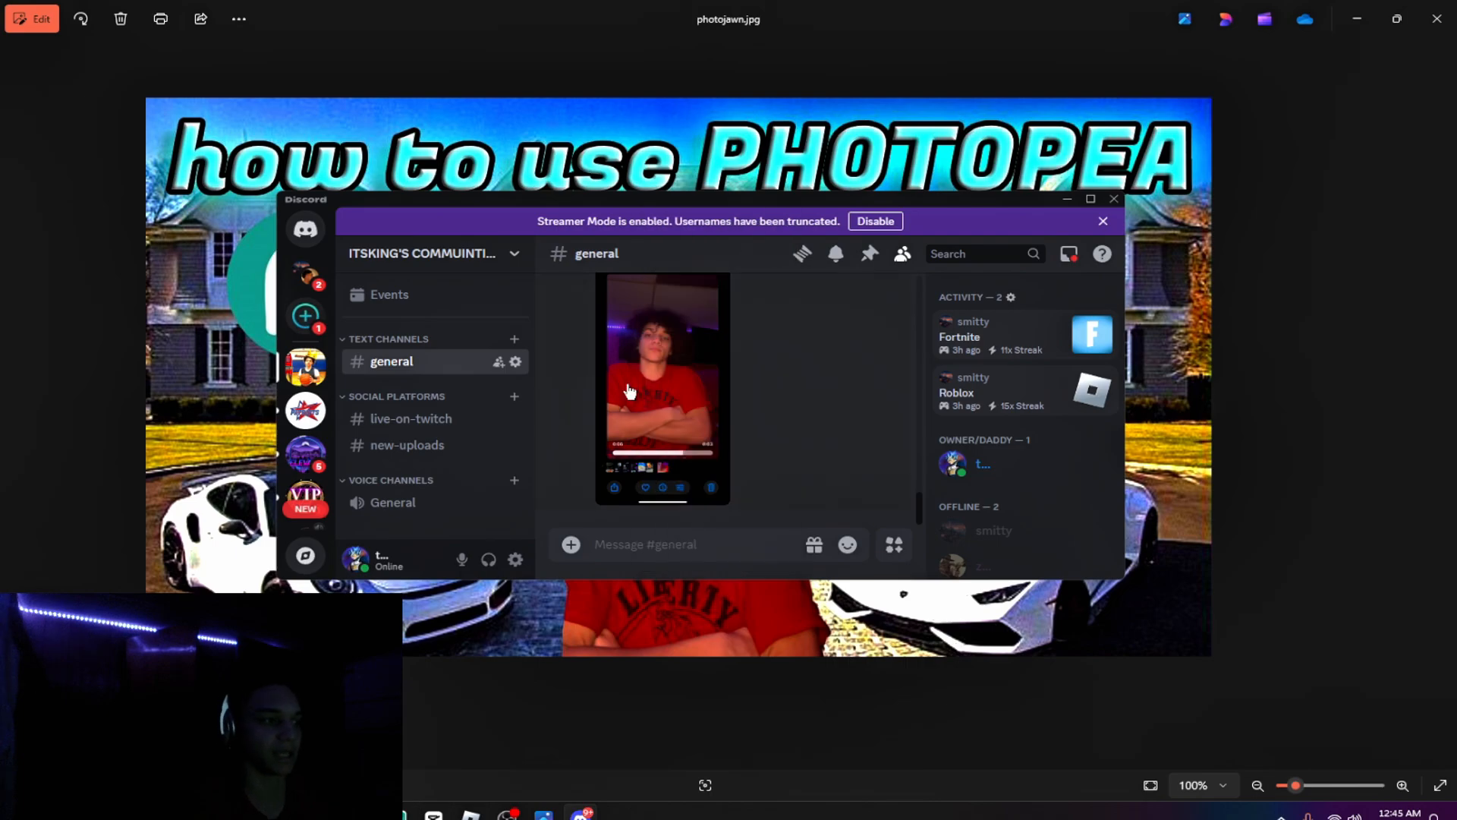
pyautogui.click(659, 391)
pyautogui.rightClick(659, 390)
pyautogui.click(703, 409)
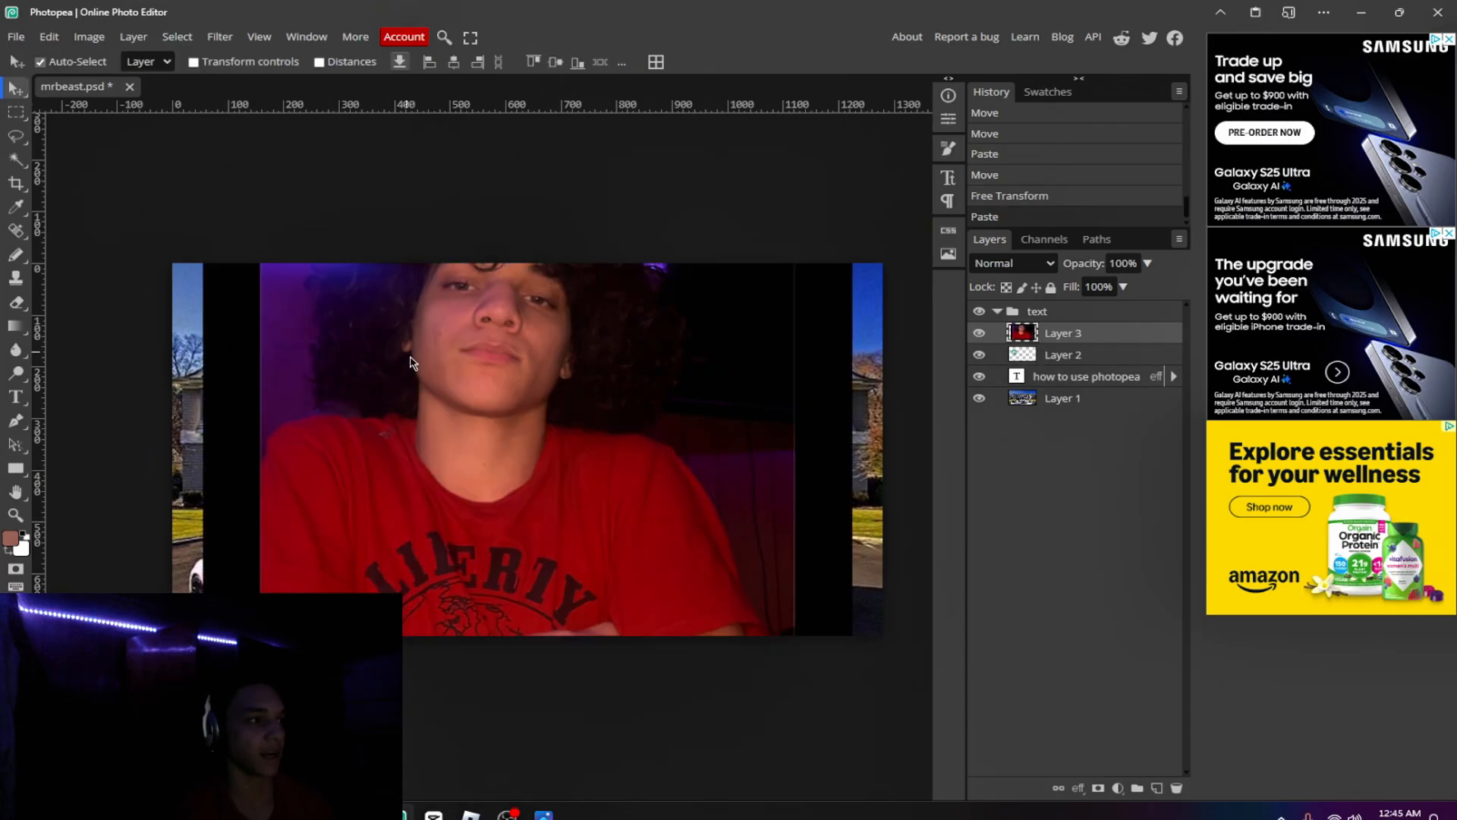
# Switch to Photopea, paste the portrait as the top layer, scale it to 56.47% and place it slightly right of the canvas centre.
pyautogui.moveTo(410, 362); pyautogui.dragTo(523, 553)
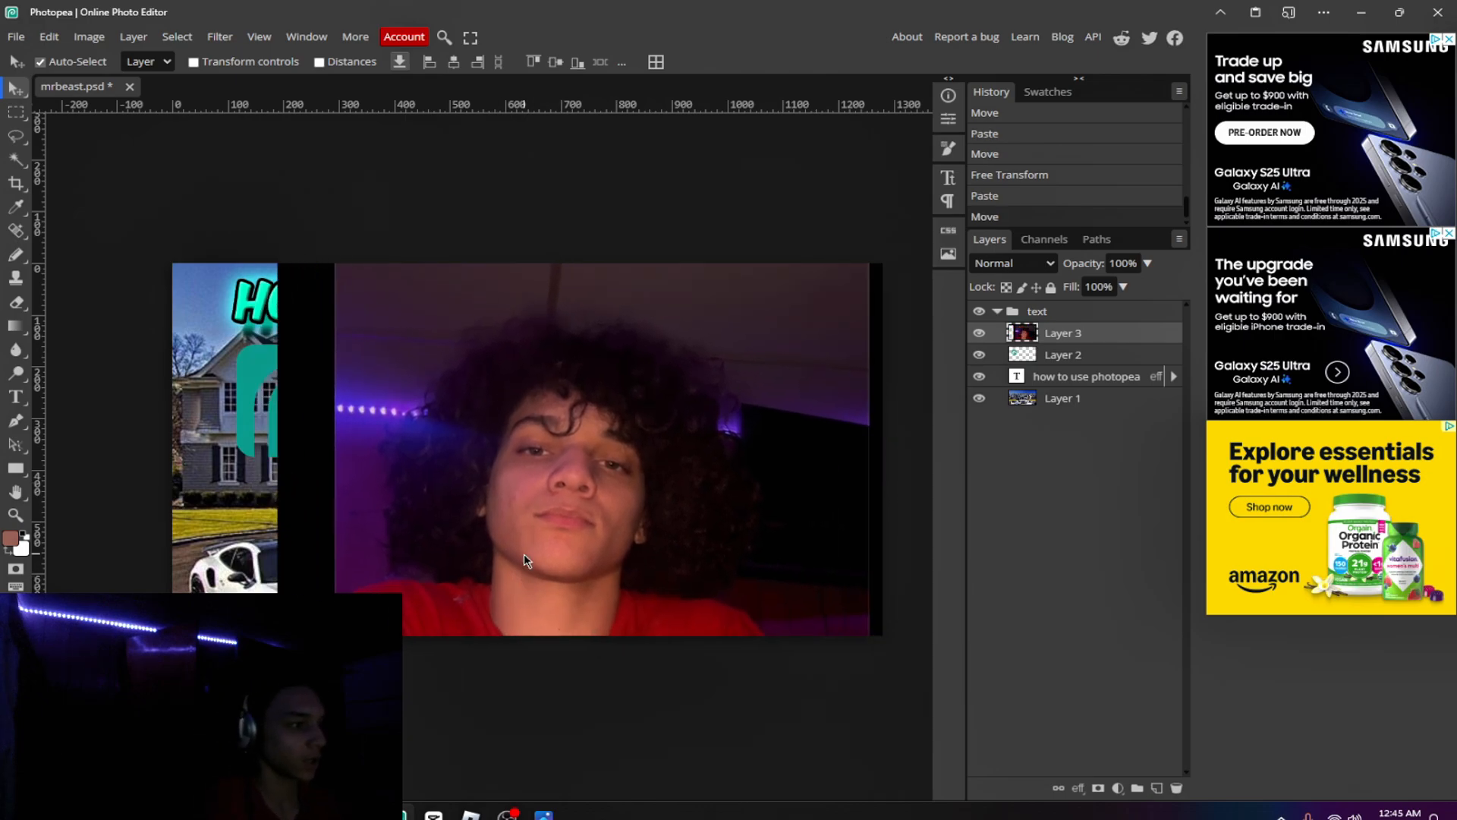
pyautogui.hotkey('ctrl', 't')
pyautogui.moveTo(433, 244); pyautogui.dragTo(448, 455)
pyautogui.moveTo(294, 180); pyautogui.dragTo(360, 197)
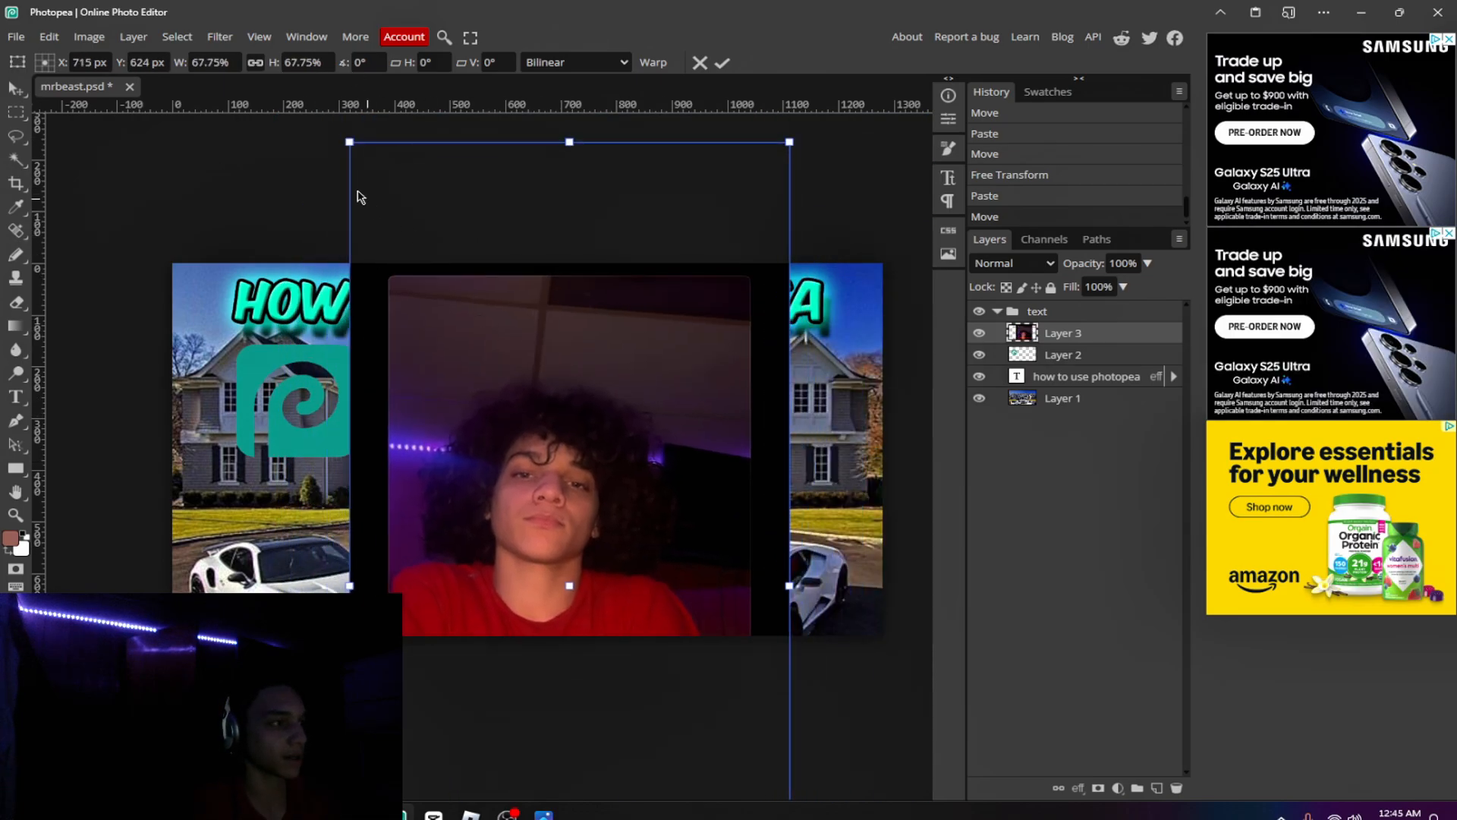
pyautogui.moveTo(351, 142); pyautogui.dragTo(501, 189)
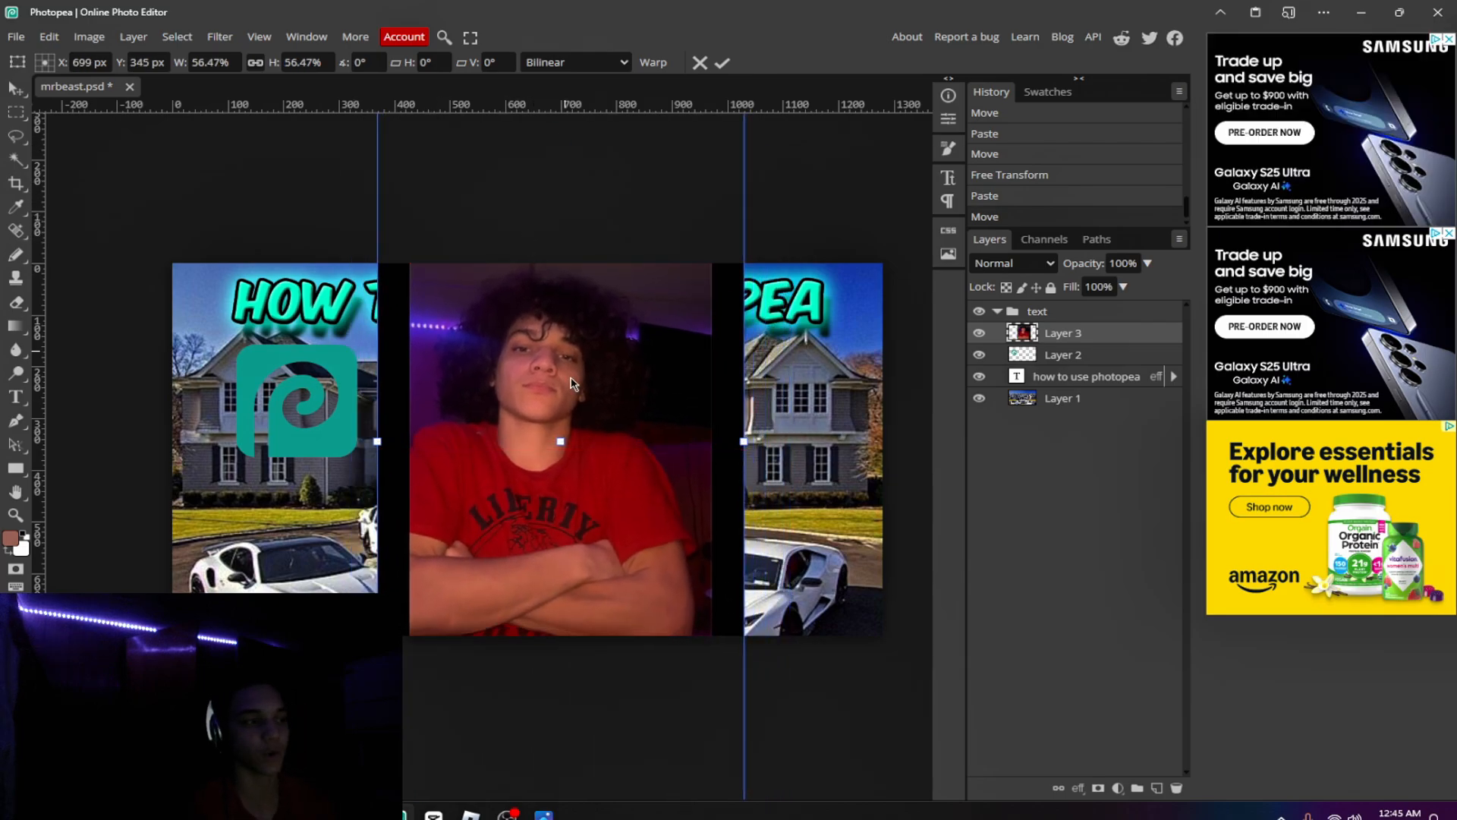
pyautogui.moveTo(573, 383); pyautogui.dragTo(607, 422)
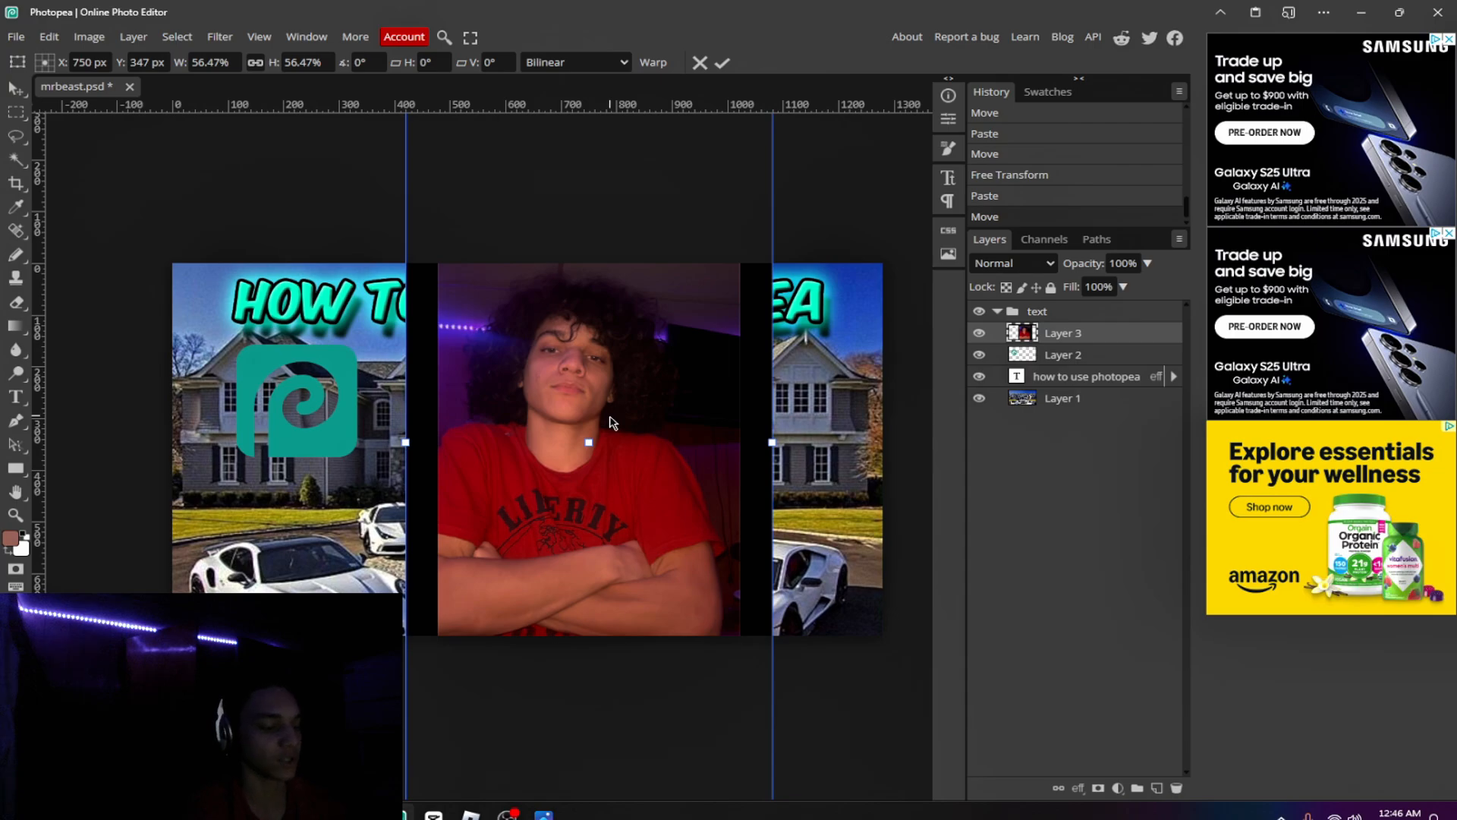
# Trace the top and left edge of the person's hair with a Pen tool path.
pyautogui.press('p')
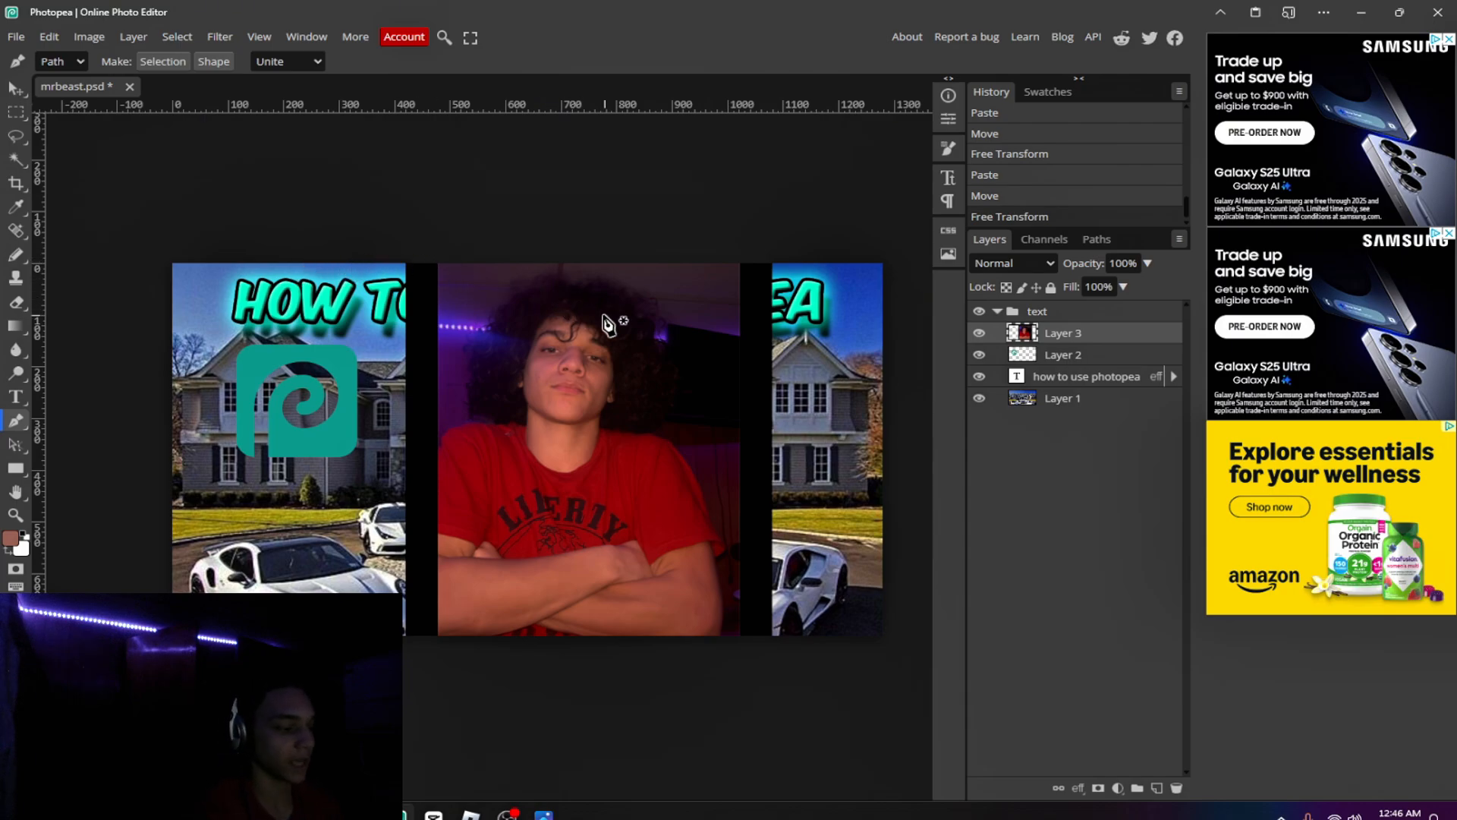
pyautogui.hotkey('ctrl', '+')
pyautogui.hotkey('ctrl', '+')
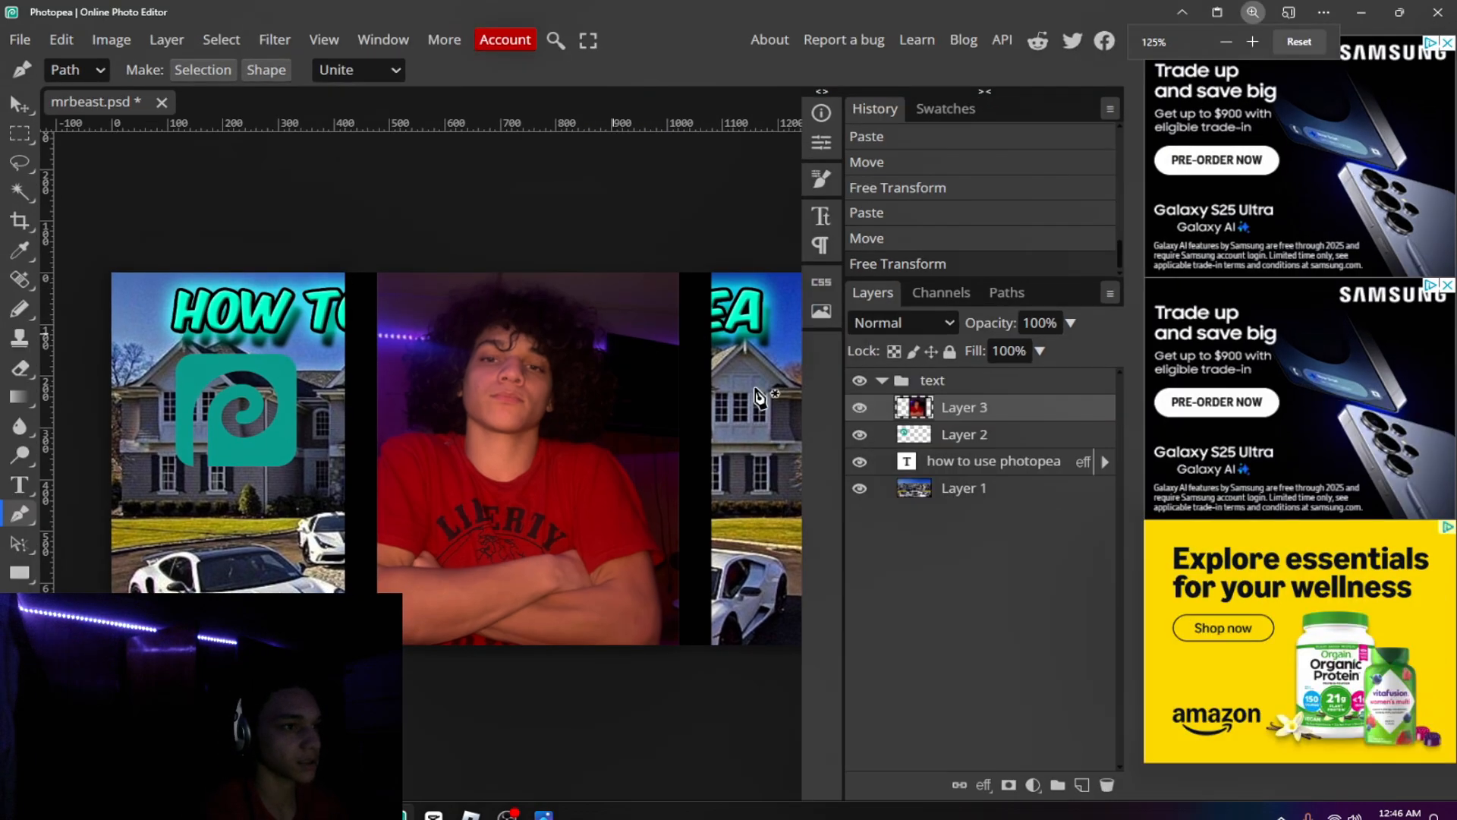
pyautogui.click(634, 307)
pyautogui.scroll(4, 634, 308)
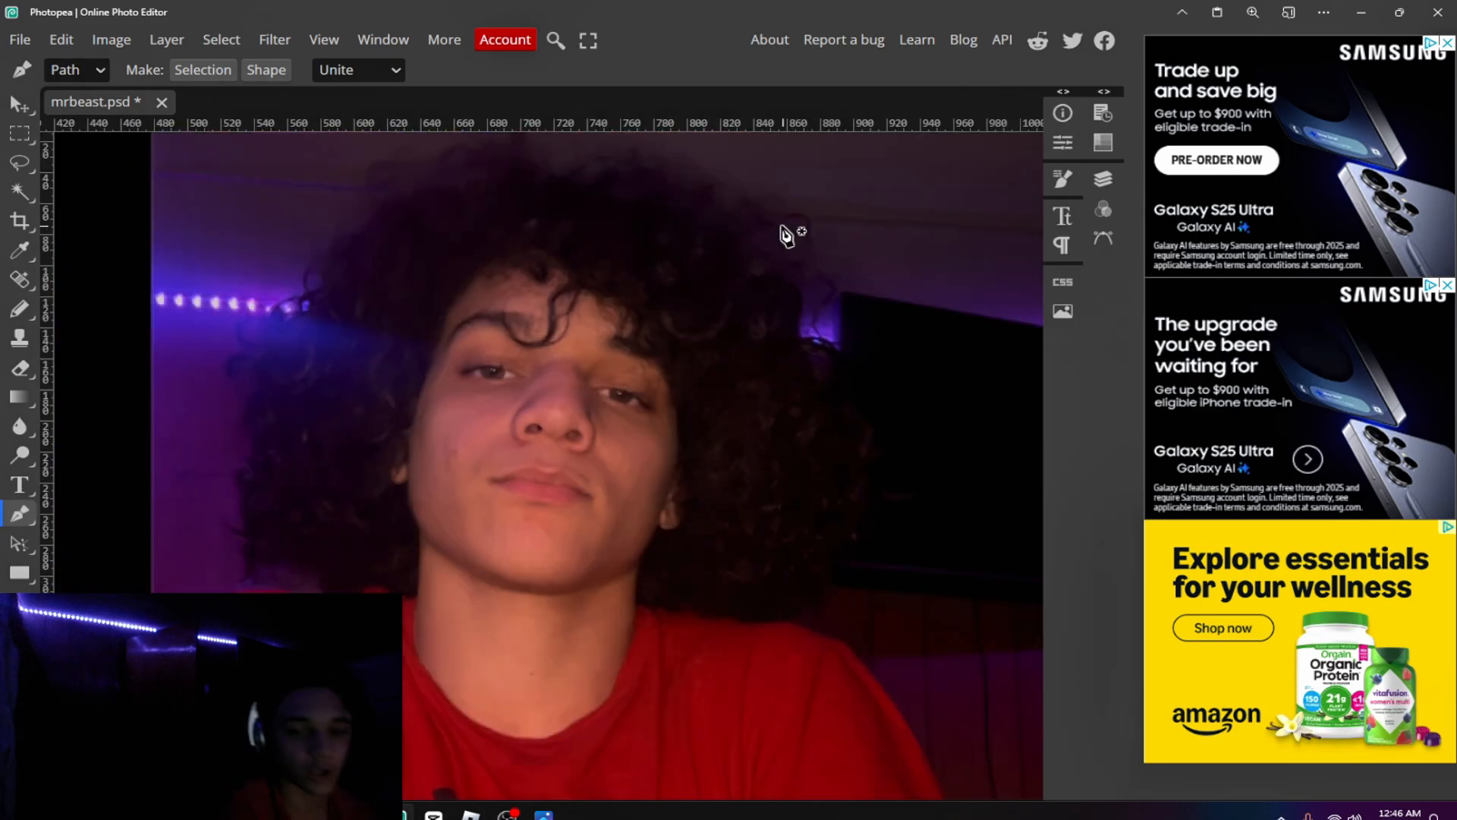
pyautogui.scroll(2, 786, 235)
pyautogui.moveTo(787, 236); pyautogui.dragTo(930, 513)
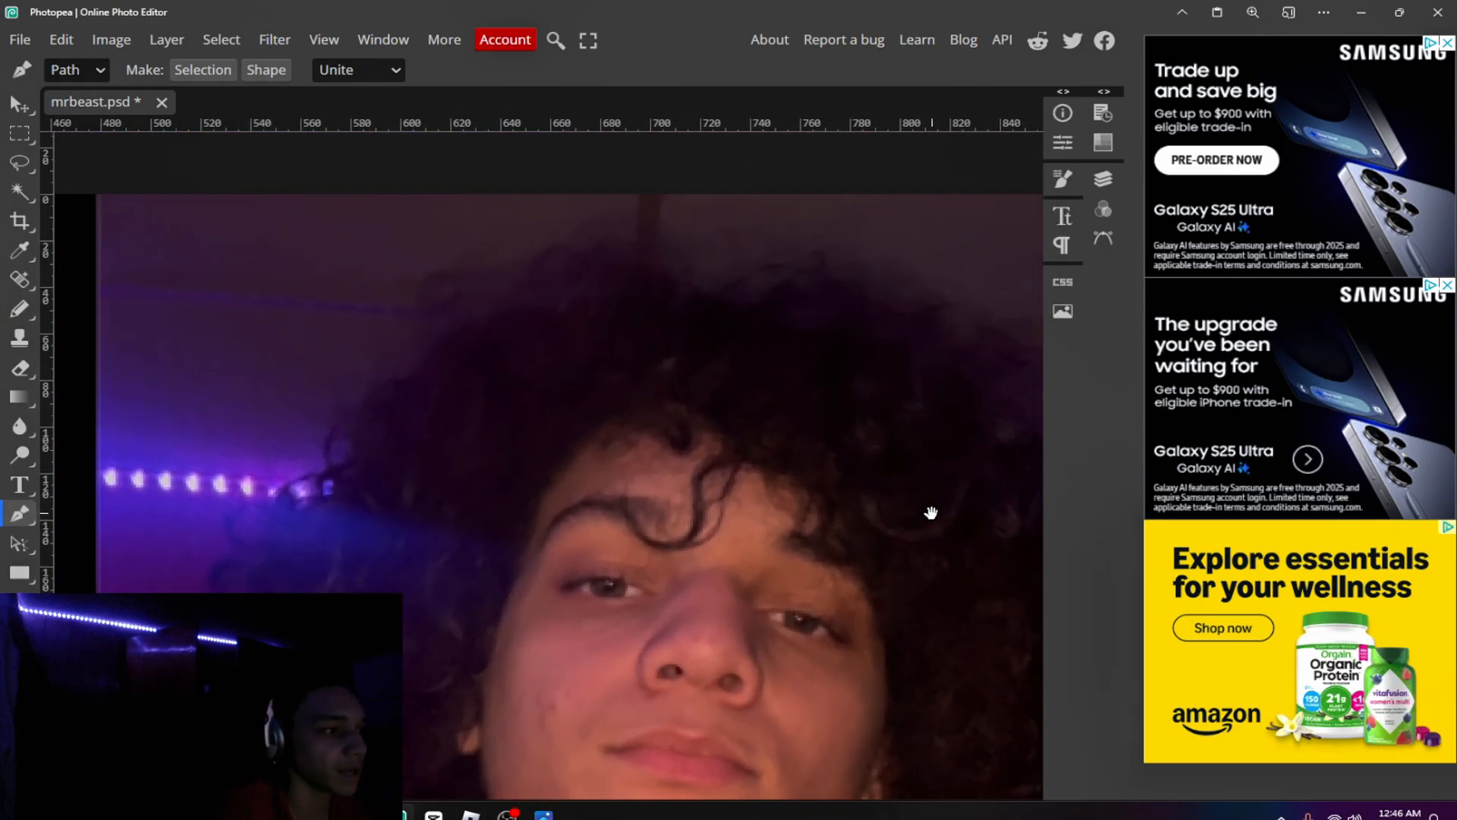
pyautogui.click(695, 270)
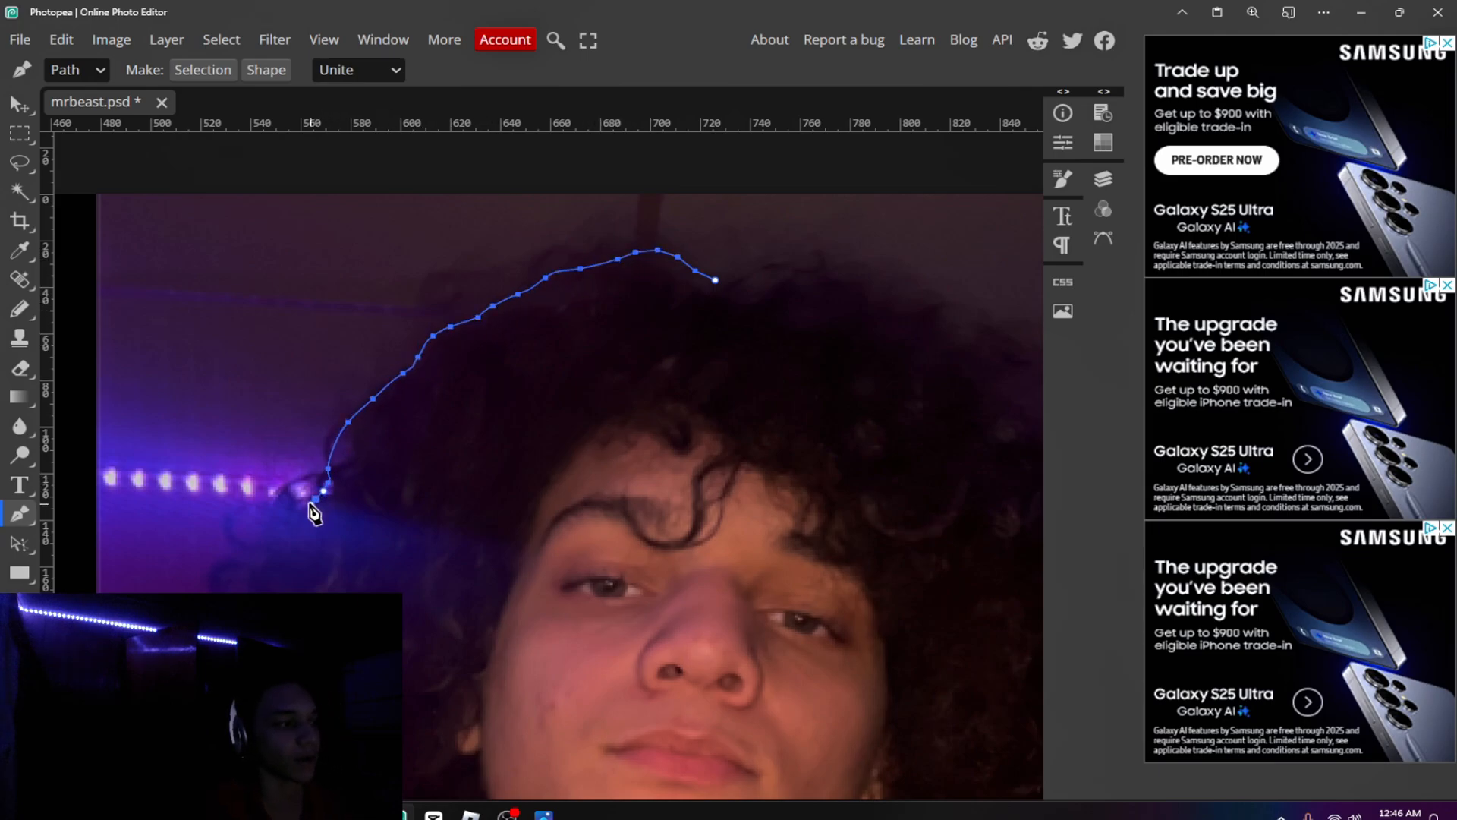
pyautogui.click(311, 503)
pyautogui.moveTo(314, 509); pyautogui.dragTo(399, 398)
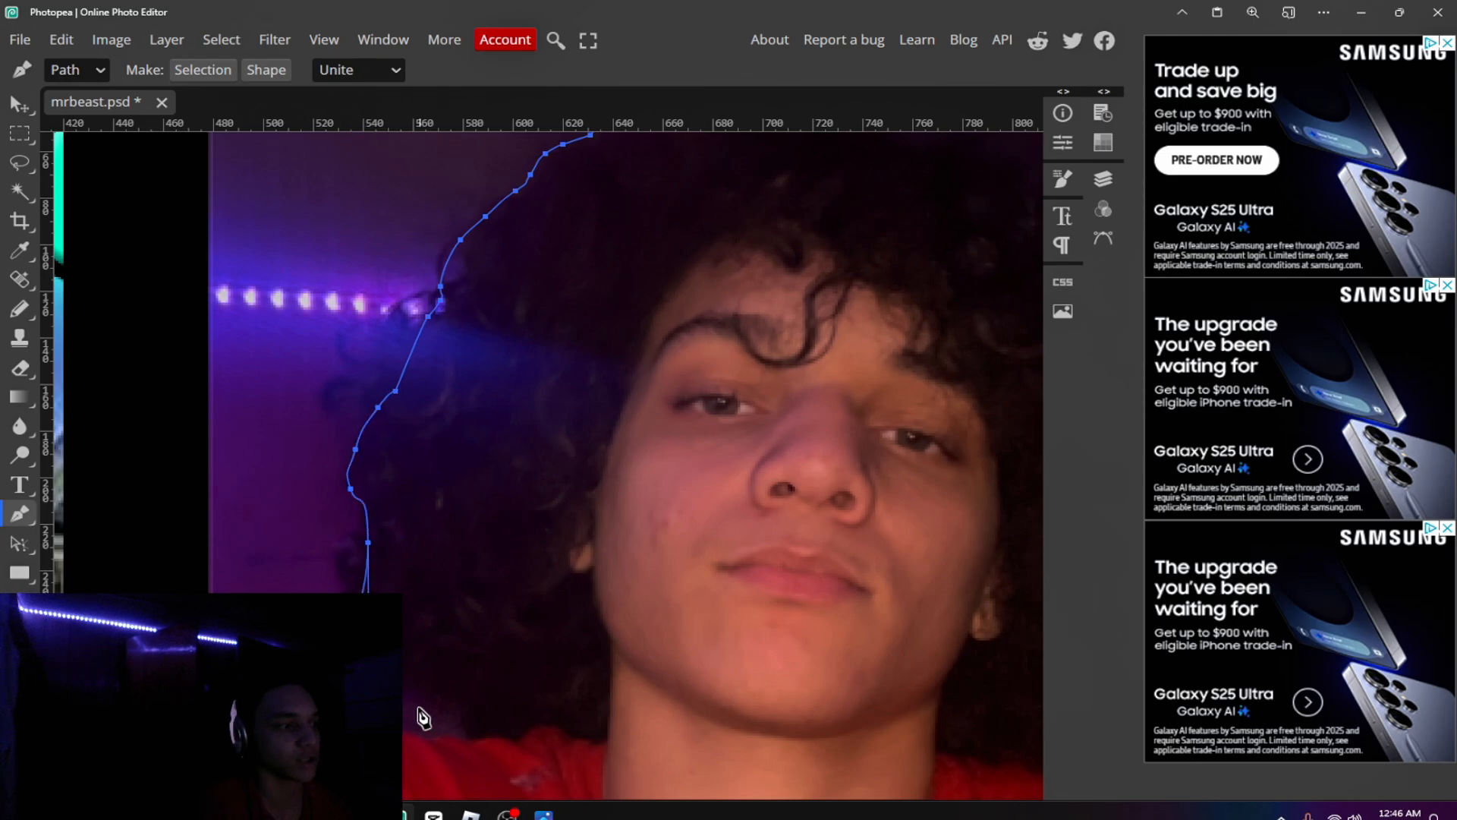
# Continue the Pen path along the left shoulder, the shirt sleeve and the folded arm at the photo's edge.
pyautogui.moveTo(322, 729); pyautogui.dragTo(410, 442)
pyautogui.click(376, 461)
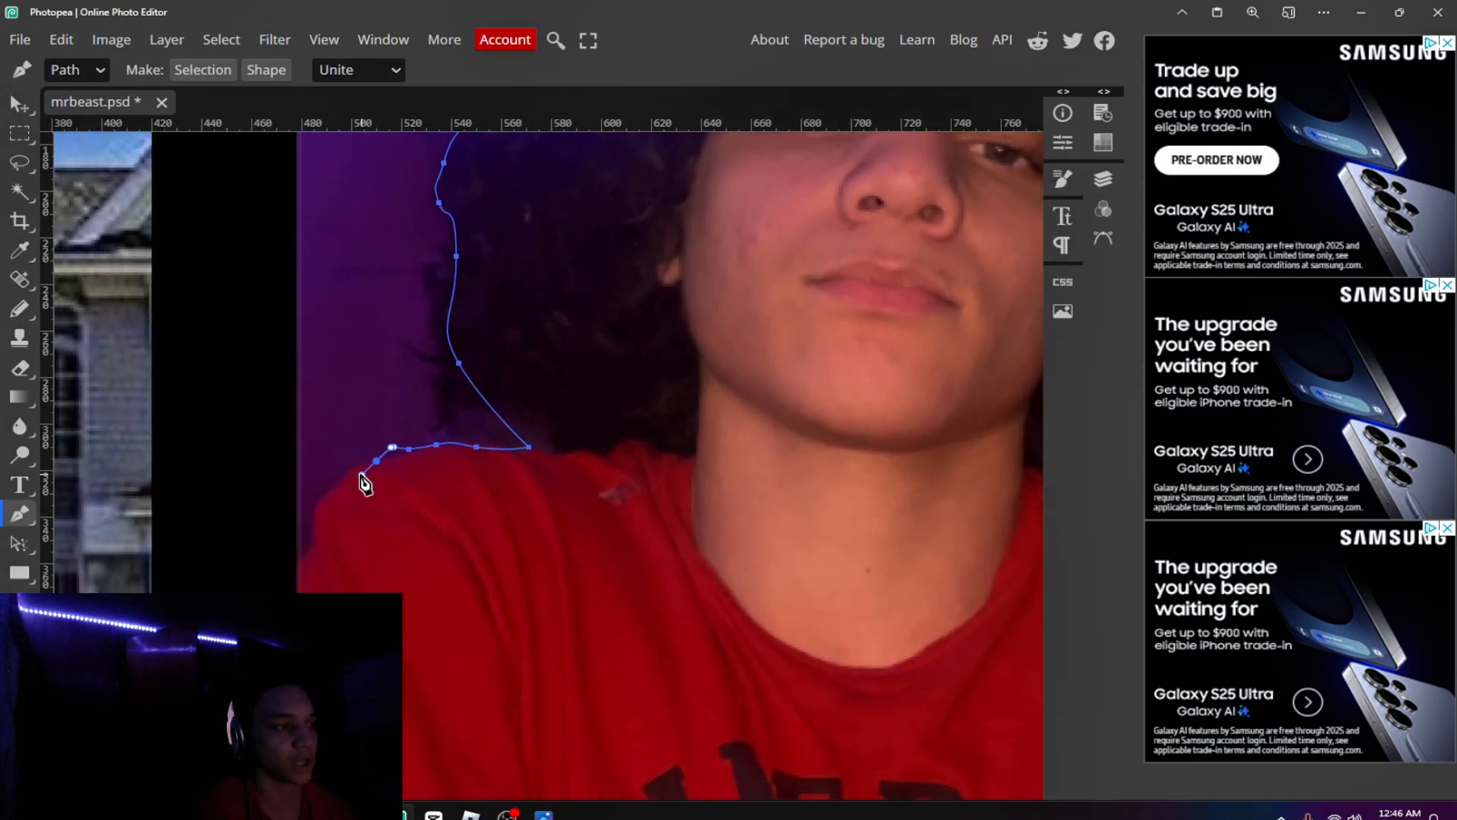
pyautogui.click(329, 499)
pyautogui.click(302, 528)
pyautogui.click(295, 553)
pyautogui.moveTo(372, 565); pyautogui.dragTo(387, 271)
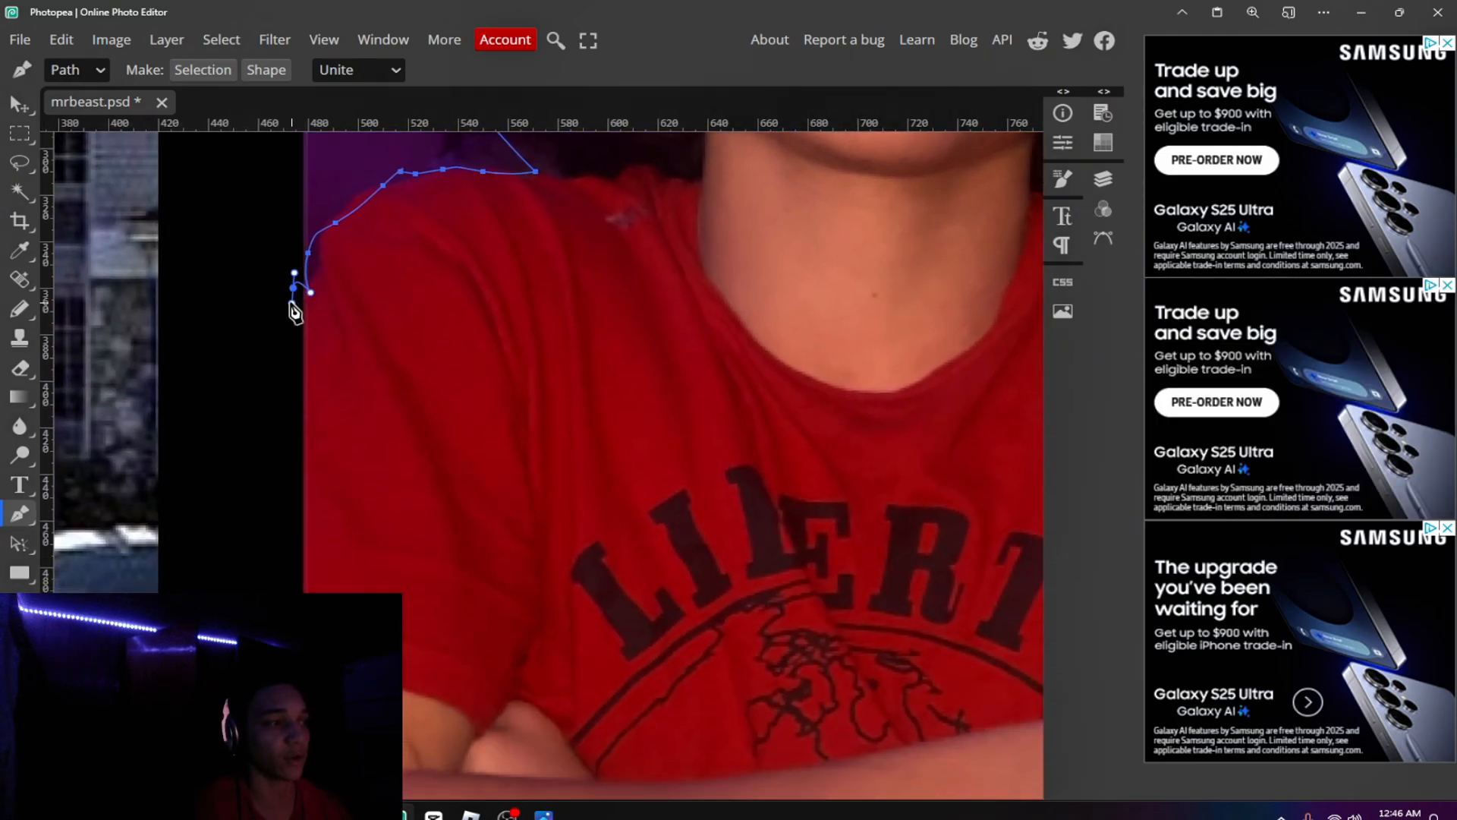
pyautogui.click(305, 354)
pyautogui.click(317, 446)
pyautogui.click(324, 505)
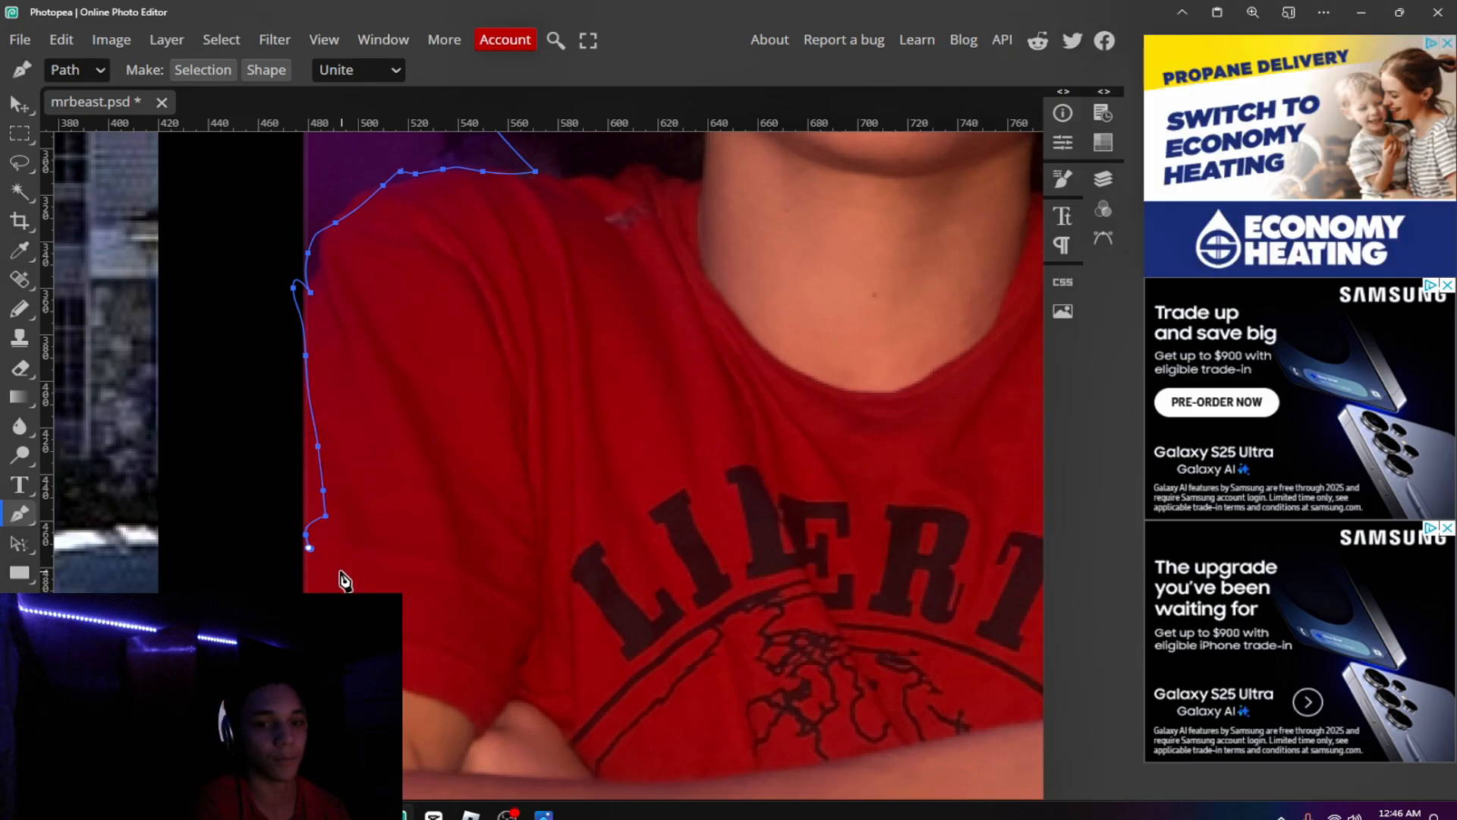
pyautogui.moveTo(345, 581); pyautogui.dragTo(331, 298)
pyautogui.click(300, 195)
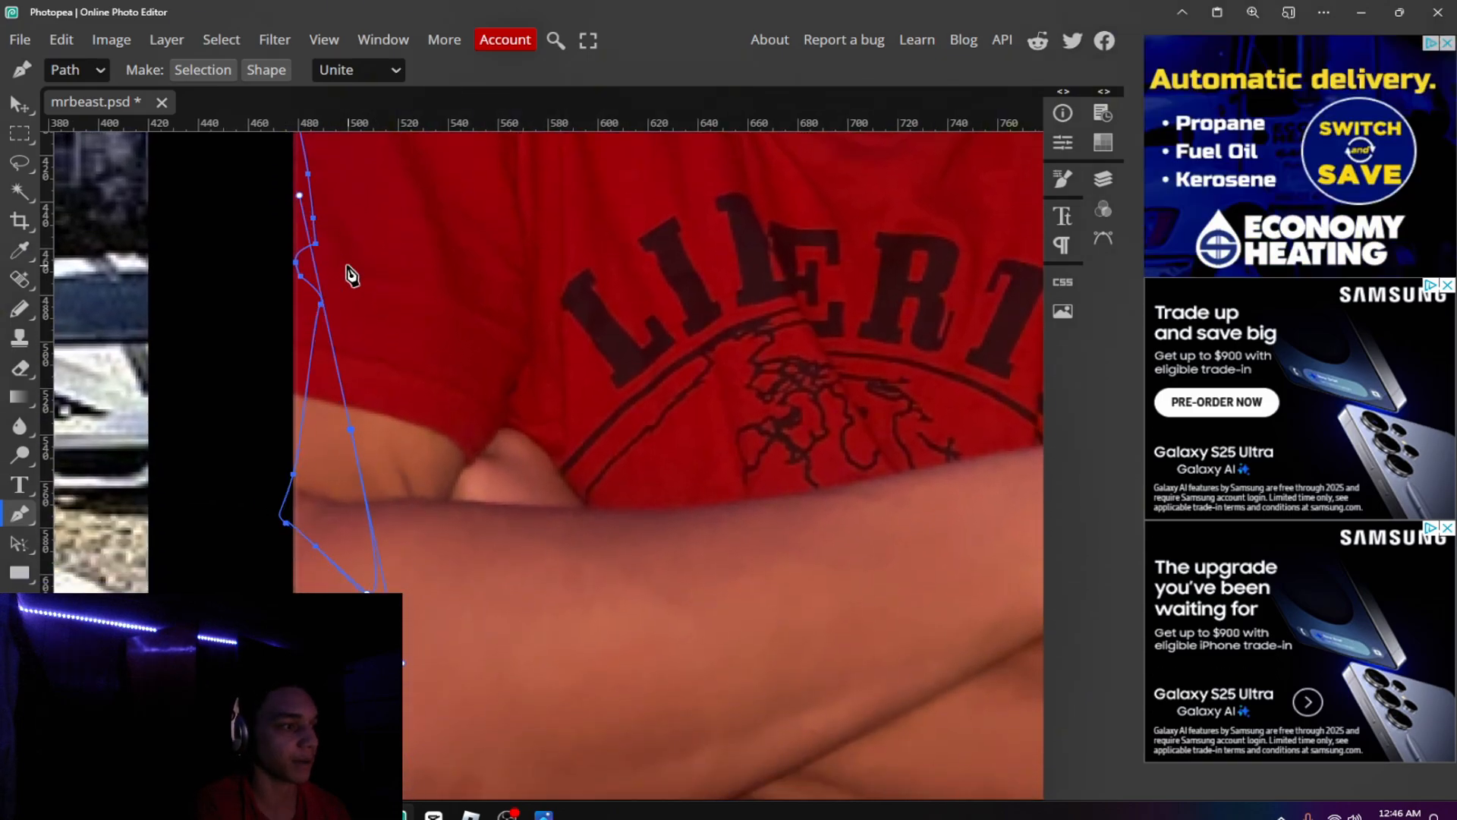
# Close the path around the person, convert it to a selection and add it as a raster mask on the portrait layer.
pyautogui.scroll(-5, 477, 311)
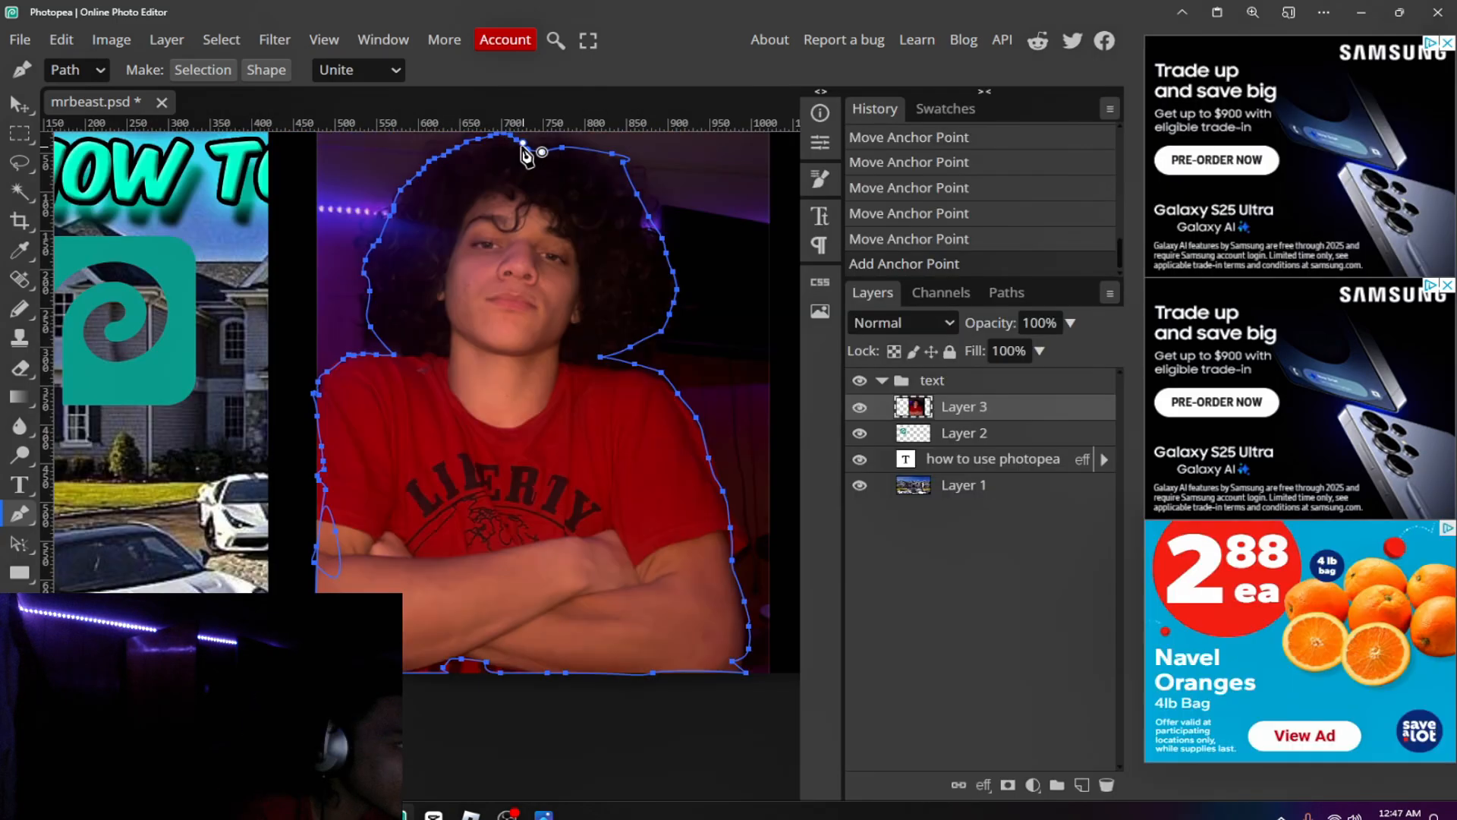
pyautogui.click(561, 151)
pyautogui.rightClick(495, 328)
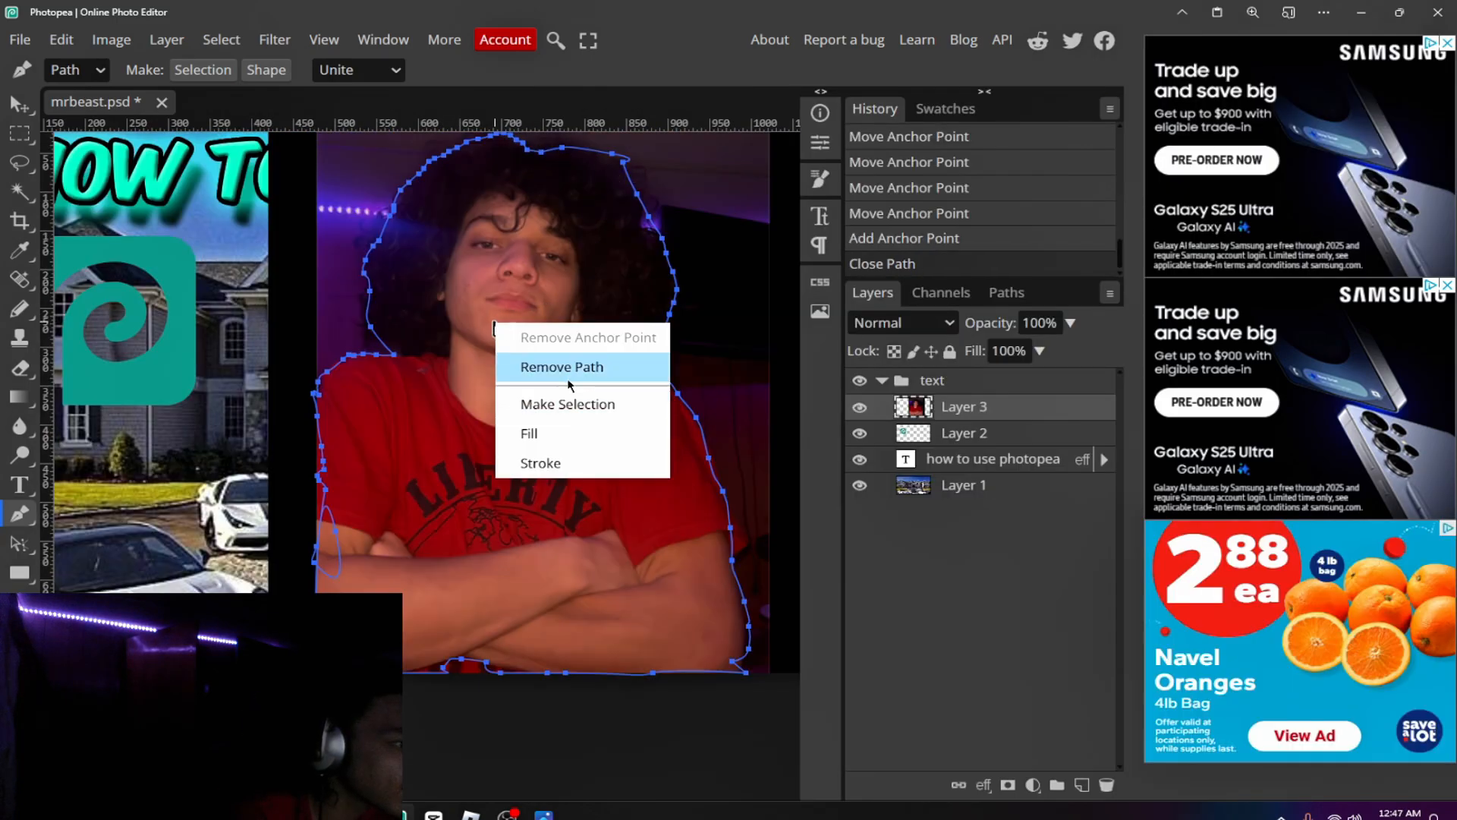
pyautogui.click(569, 403)
pyautogui.click(302, 287)
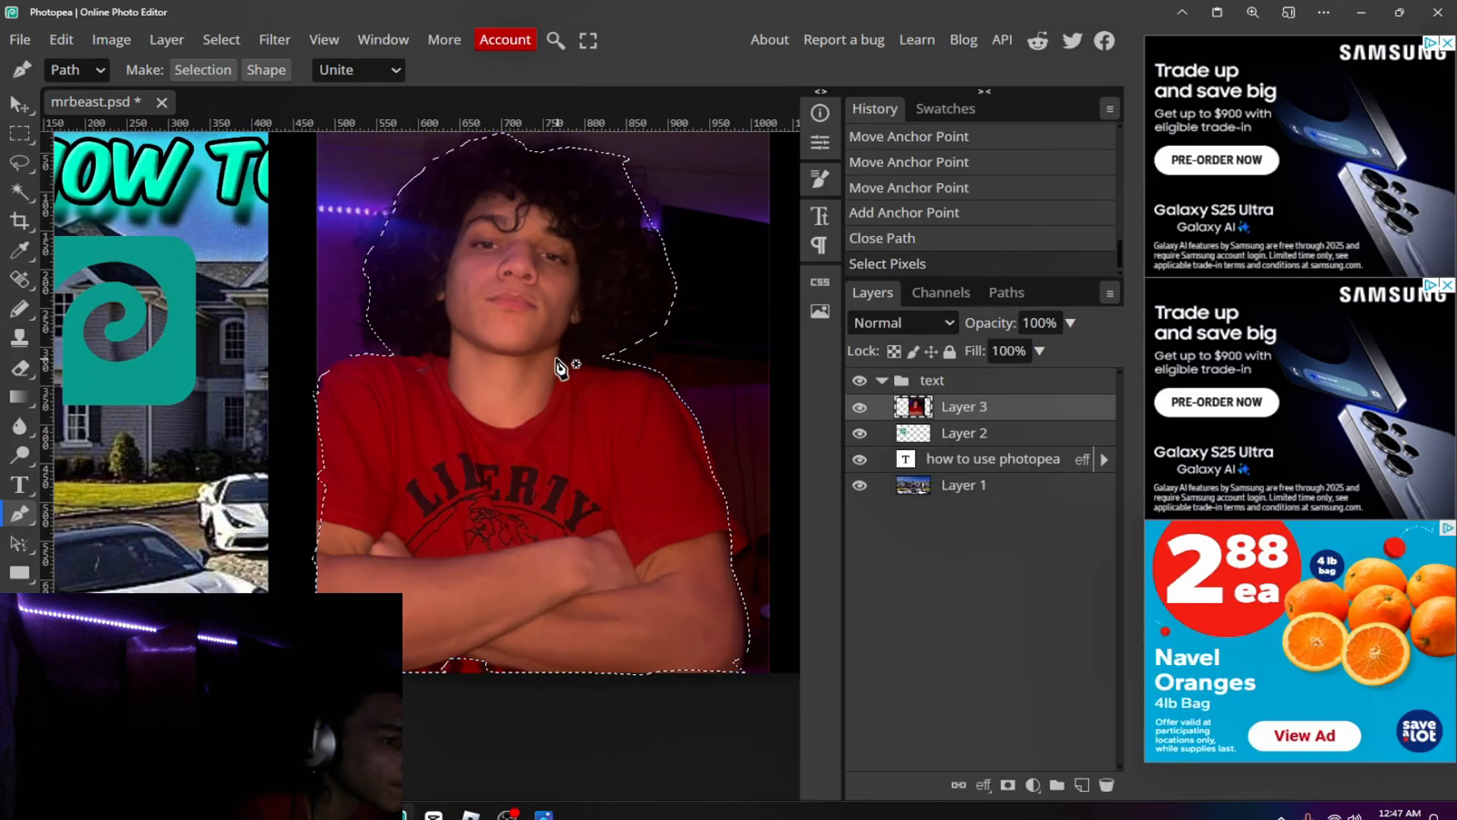
pyautogui.click(1008, 785)
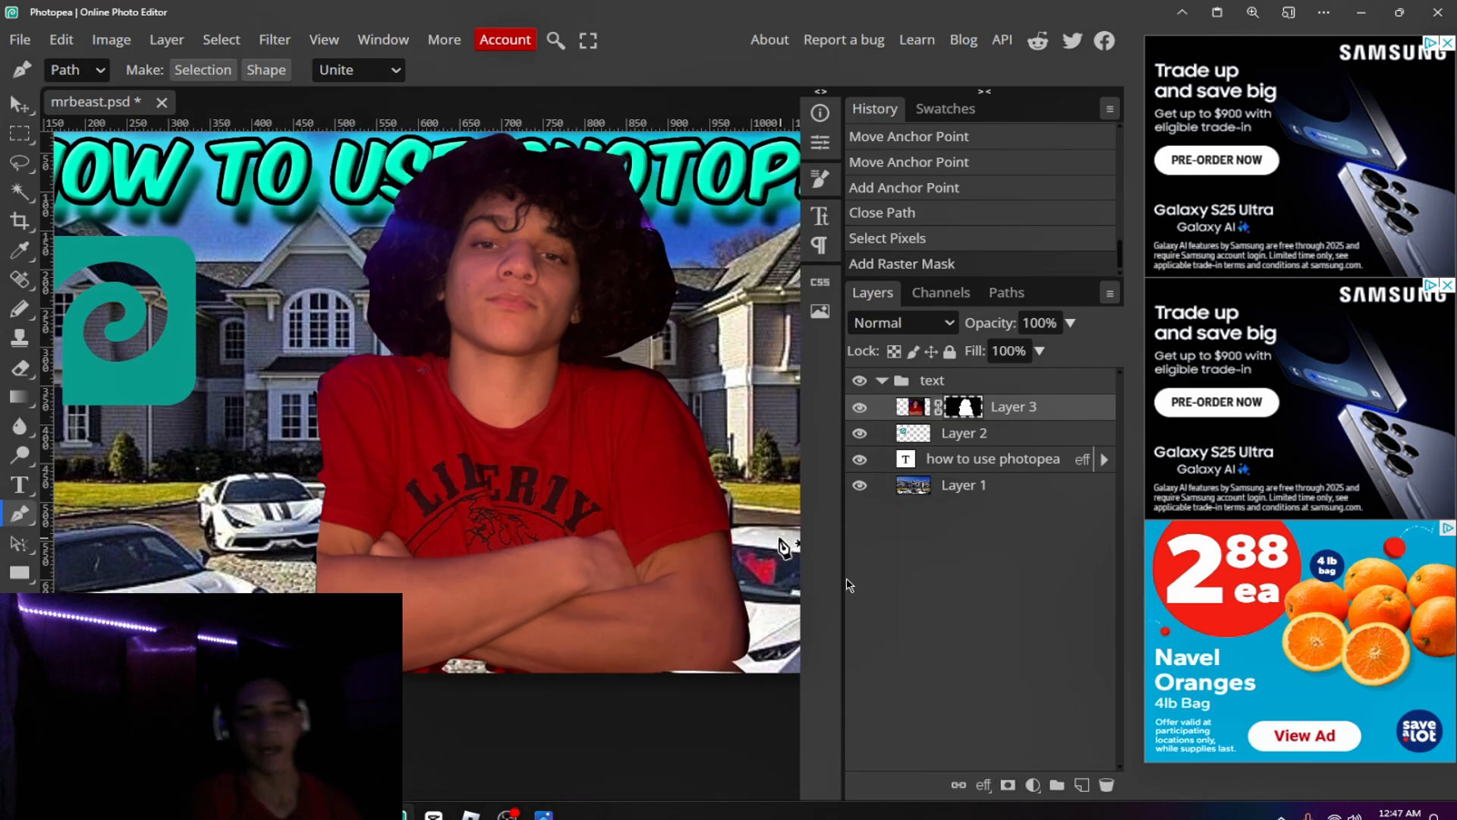
pyautogui.click(21, 369)
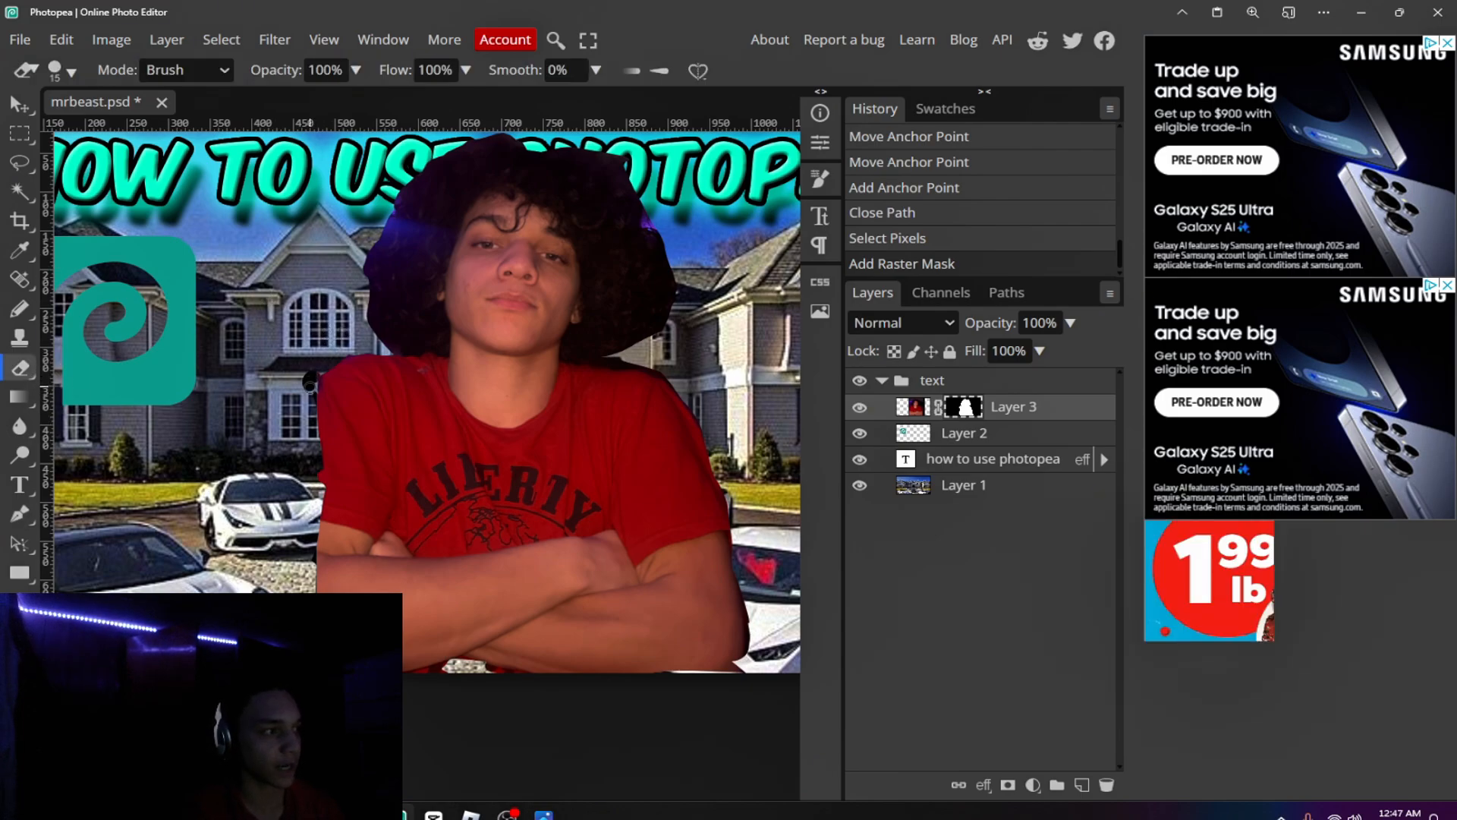
pyautogui.moveTo(309, 383); pyautogui.dragTo(312, 386)
pyautogui.hotkey('ctrl', 'z')
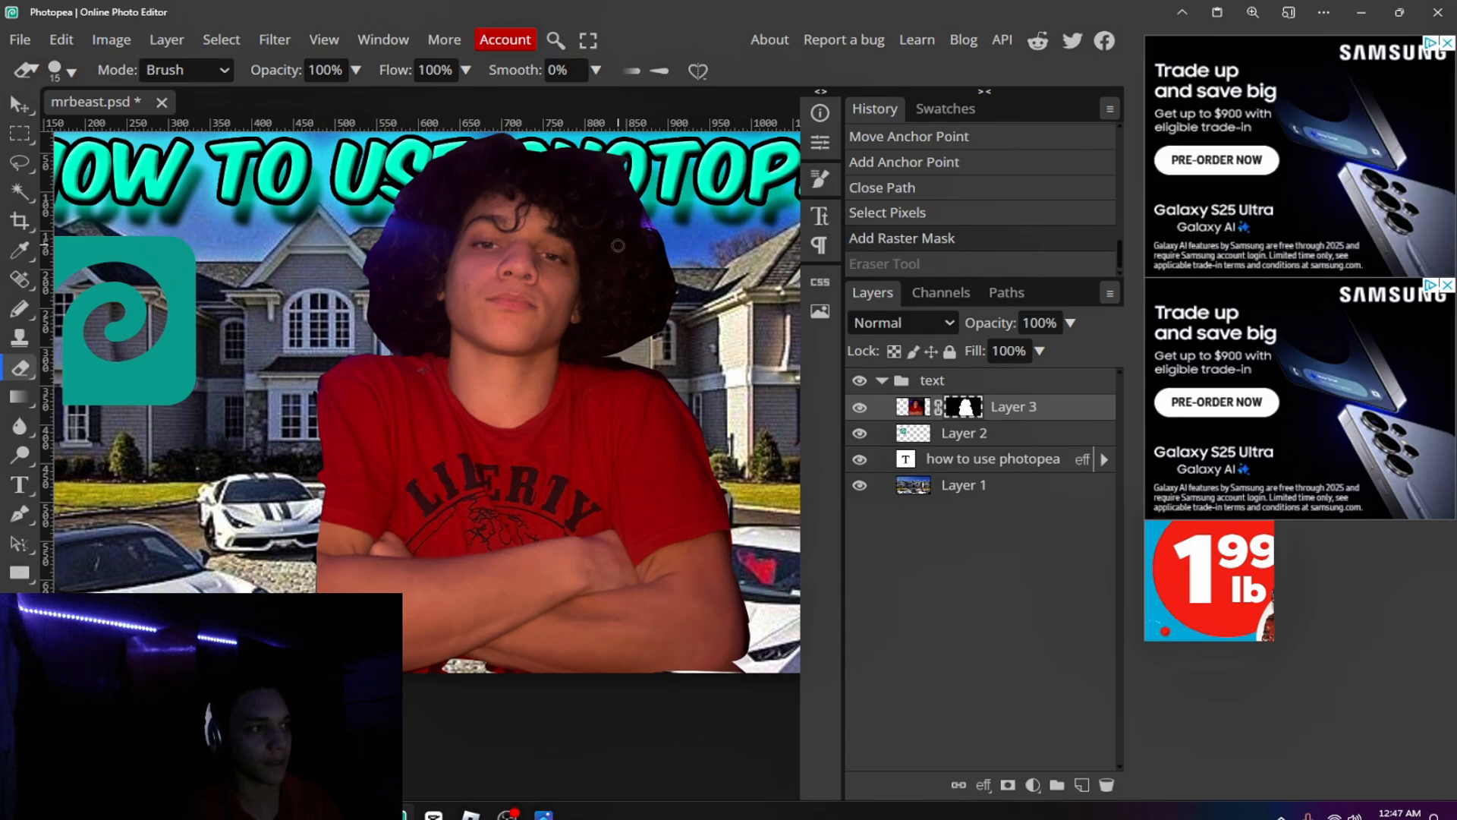
# Transform the masked portrait to 74.38% width and 61.96% height with a -7.9° horizontal skew, and place it at the canvas's bottom centre.
pyautogui.press('v')
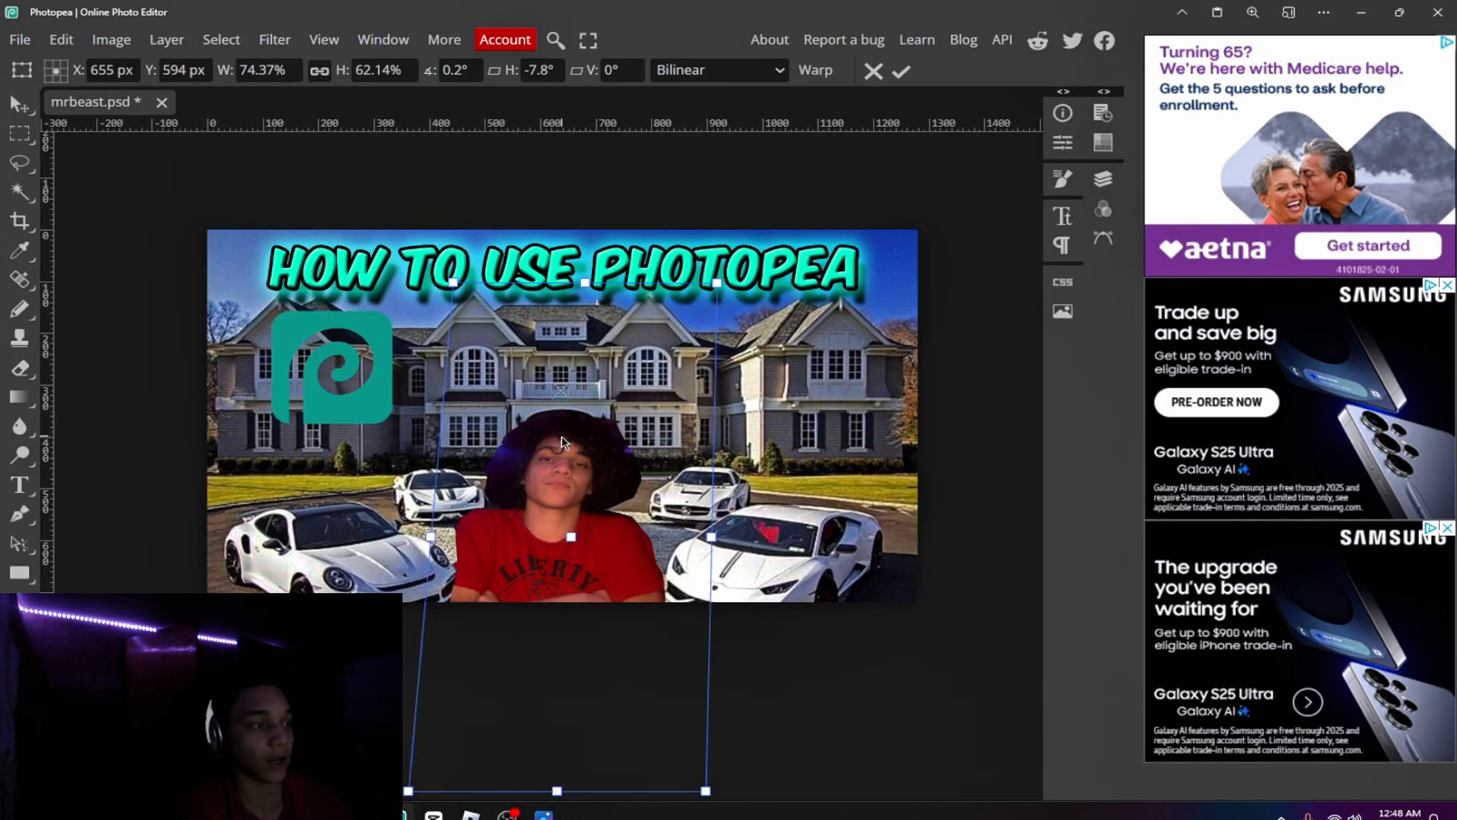
pyautogui.moveTo(561, 442); pyautogui.dragTo(569, 455)
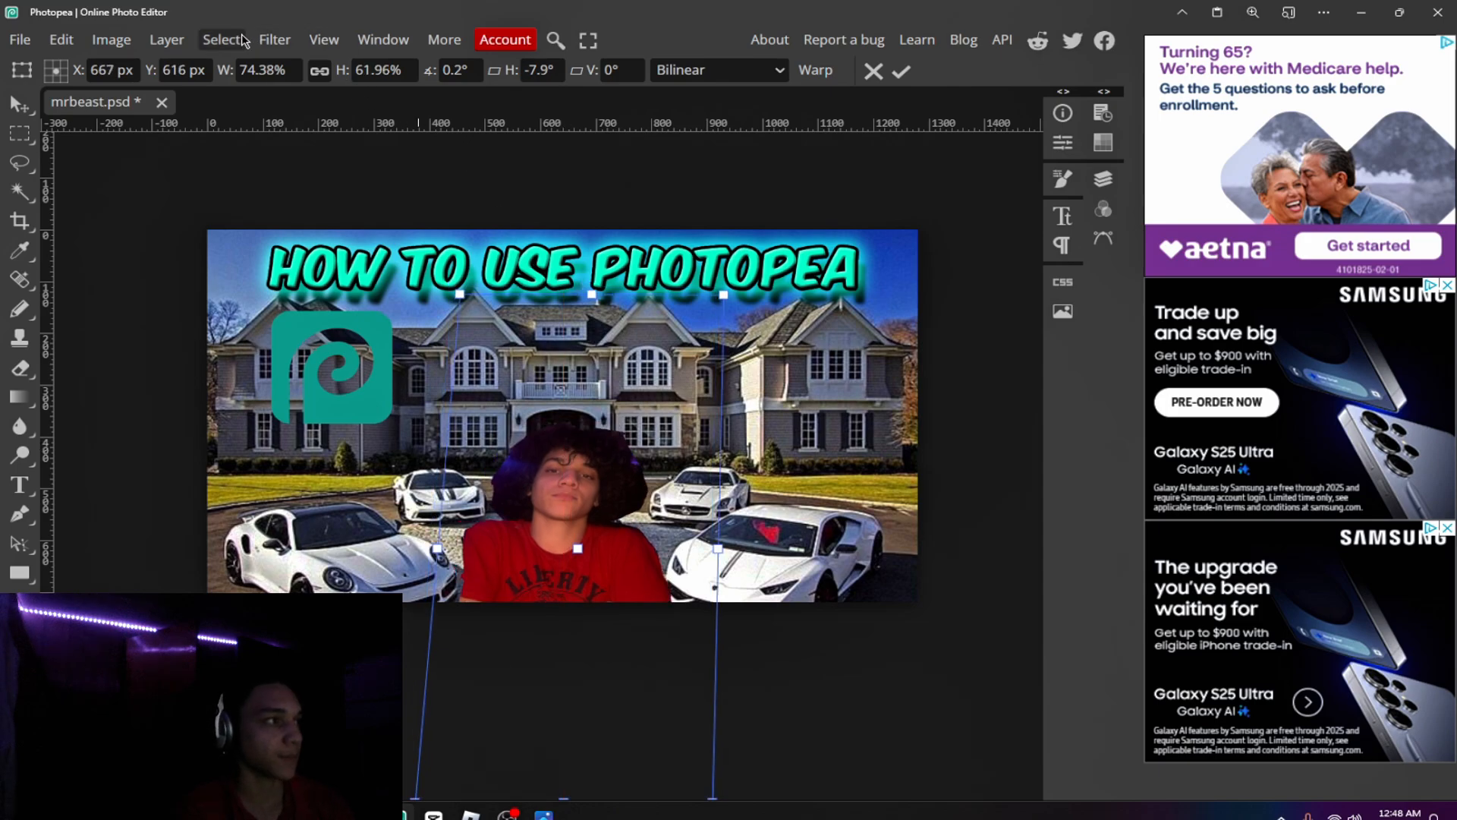
# Set the portrait's Camera Raw light values to exposure -0.7, contrast 27, highlights 29, shadows 23, whites 29 and blacks -1.
pyautogui.click(275, 40)
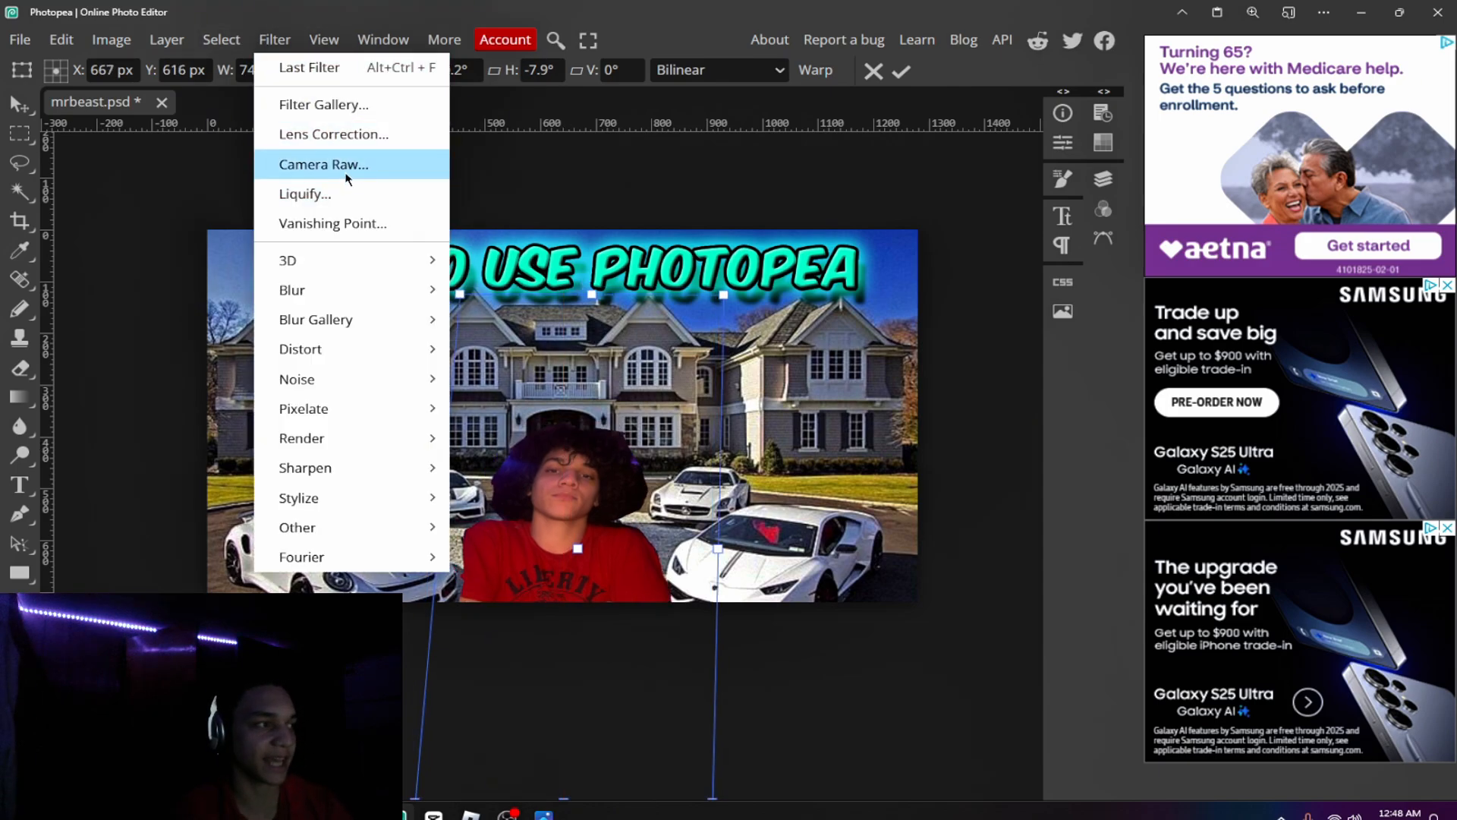
pyautogui.click(346, 176)
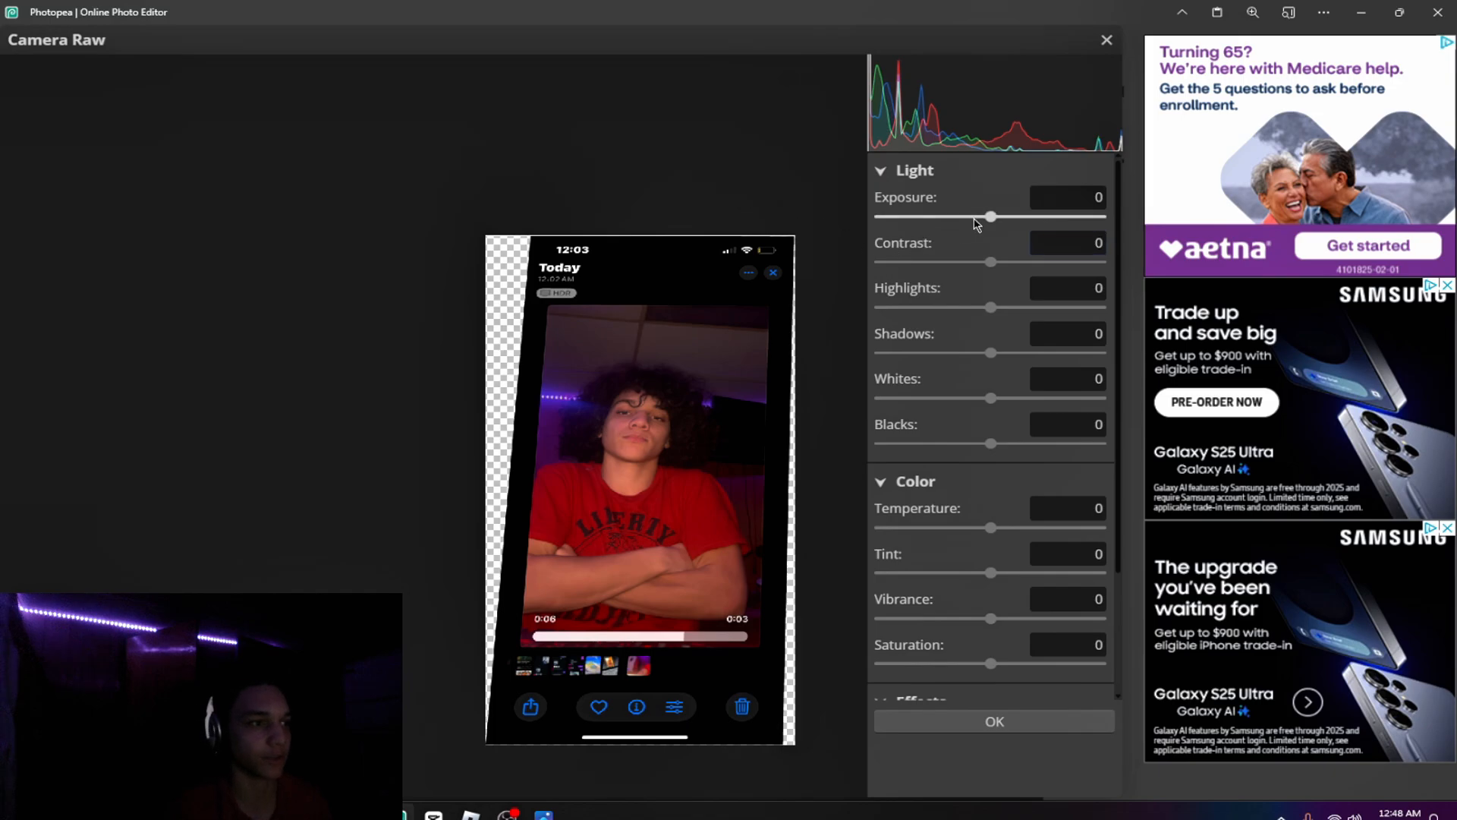
pyautogui.moveTo(989, 217); pyautogui.dragTo(1027, 397)
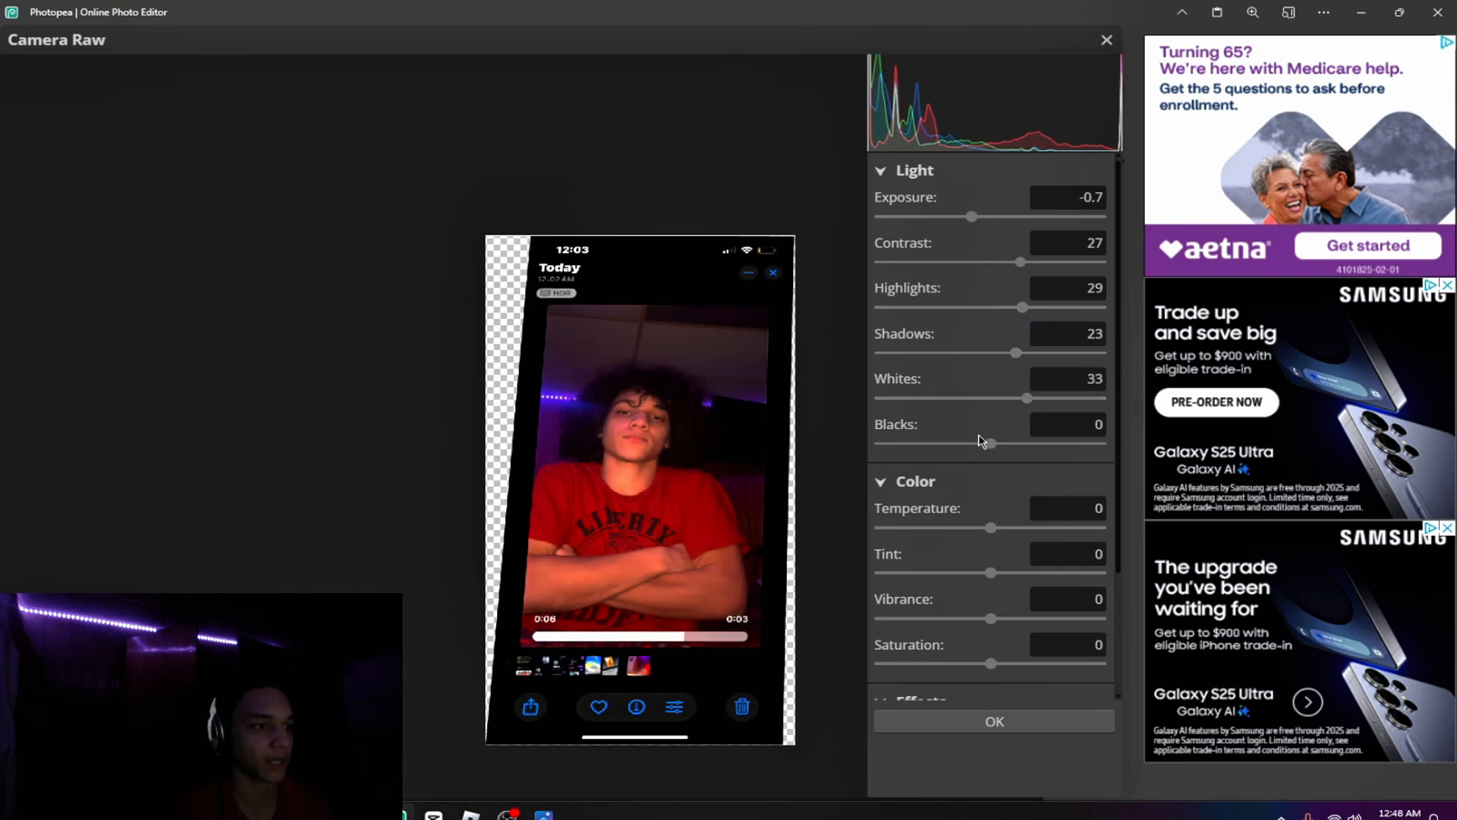
pyautogui.moveTo(966, 445); pyautogui.dragTo(988, 444)
pyautogui.moveTo(1027, 398); pyautogui.dragTo(1022, 398)
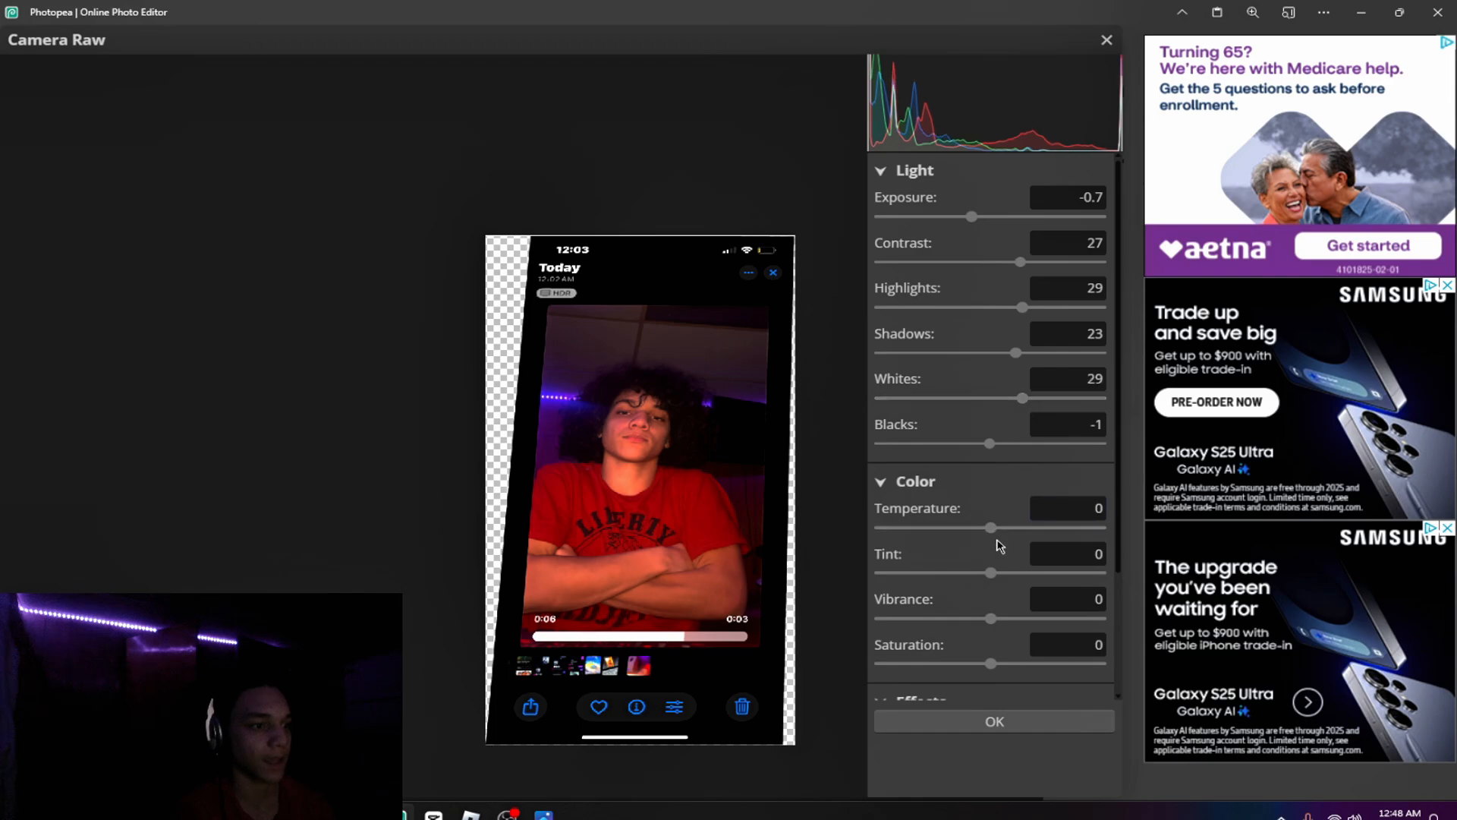
# Adjust the portrait's remaining Camera Raw color and effects settings and apply the filter.
pyautogui.scroll(-1, 990, 516)
pyautogui.scroll(-1, 991, 523)
pyautogui.moveTo(990, 541); pyautogui.dragTo(1012, 636)
pyautogui.scroll(-3, 1018, 599)
pyautogui.moveTo(1019, 463)
pyautogui.mouseDown()
pyautogui.moveTo(985, 464)
pyautogui.moveTo(1000, 465)
pyautogui.moveTo(1015, 511)
pyautogui.moveTo(996, 465)
pyautogui.mouseUp()
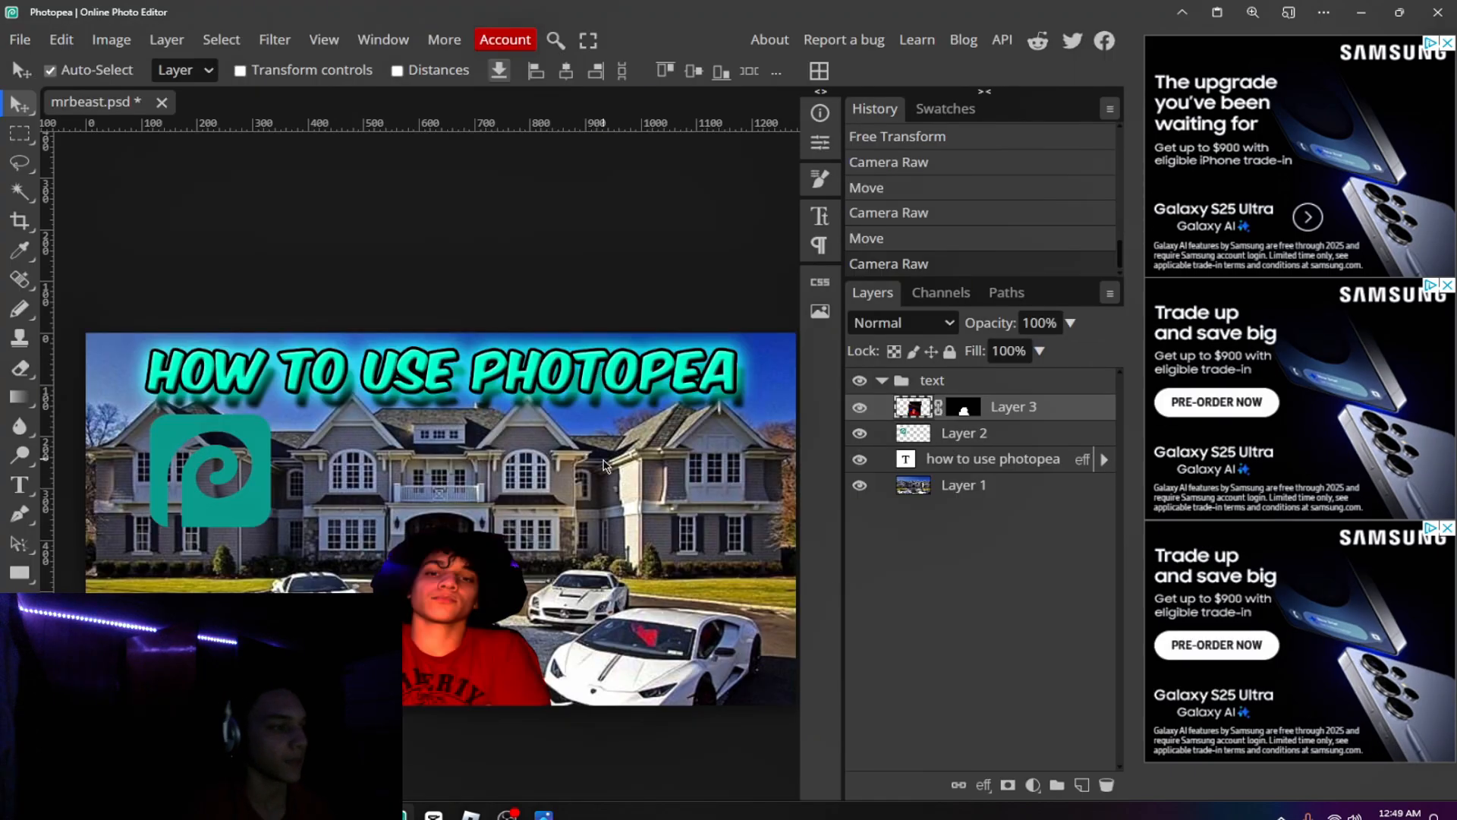
# Select the mansion background layer and apply the Camera Raw filter to strengthen its contrast and colours.
pyautogui.moveTo(604, 464); pyautogui.dragTo(659, 351)
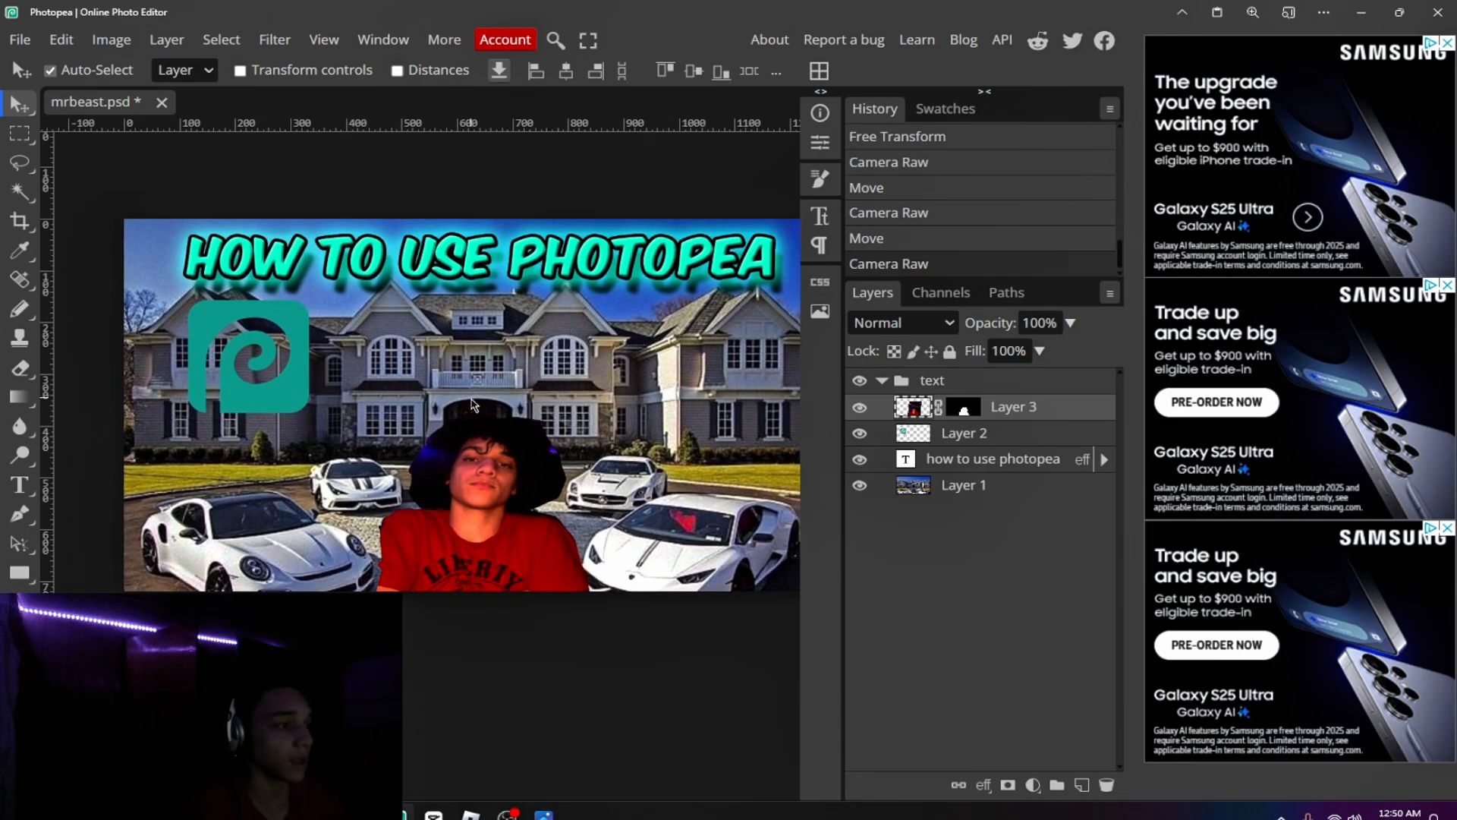
pyautogui.click(507, 355)
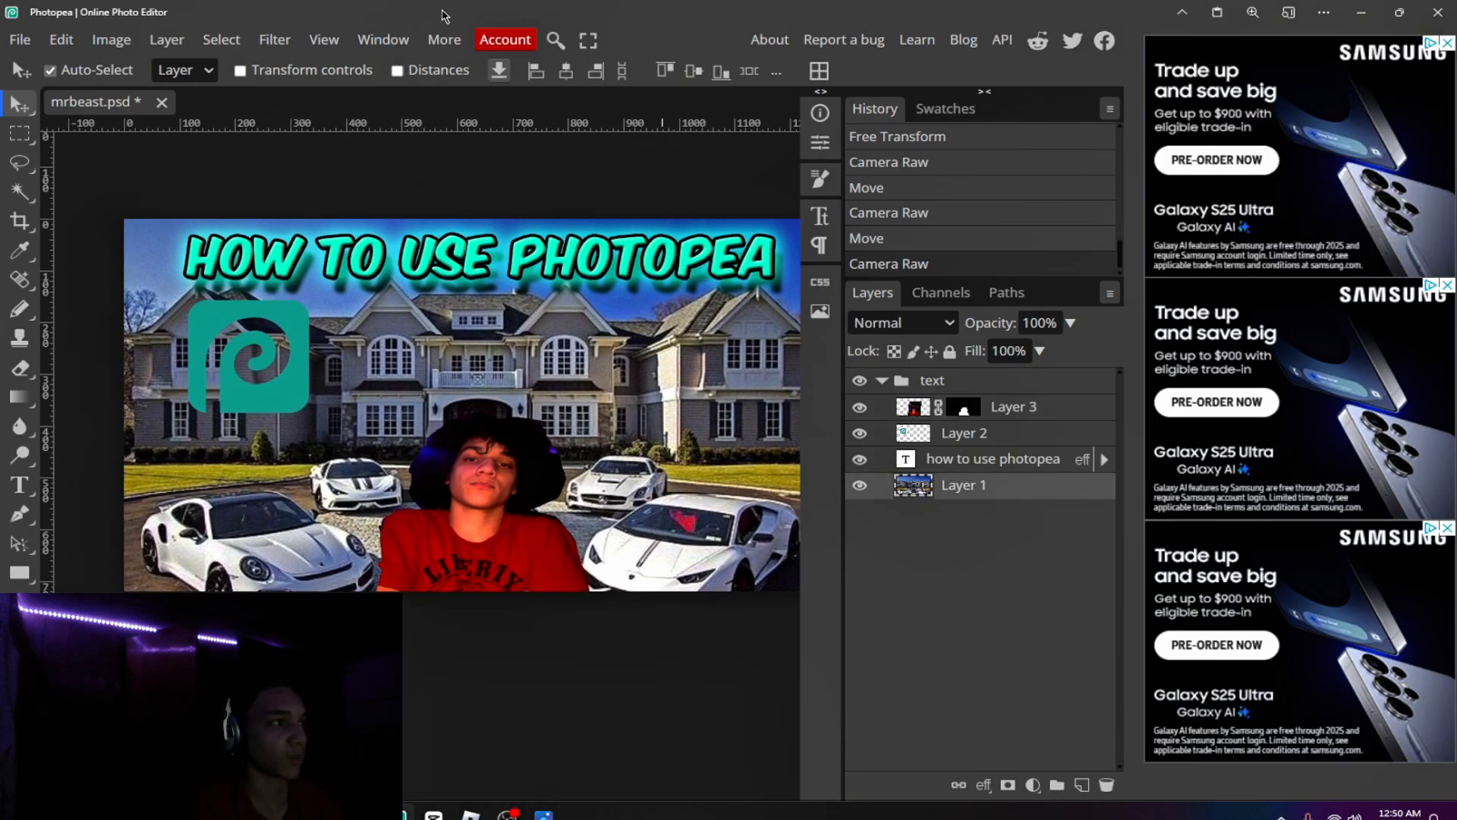
pyautogui.click(275, 40)
pyautogui.click(304, 65)
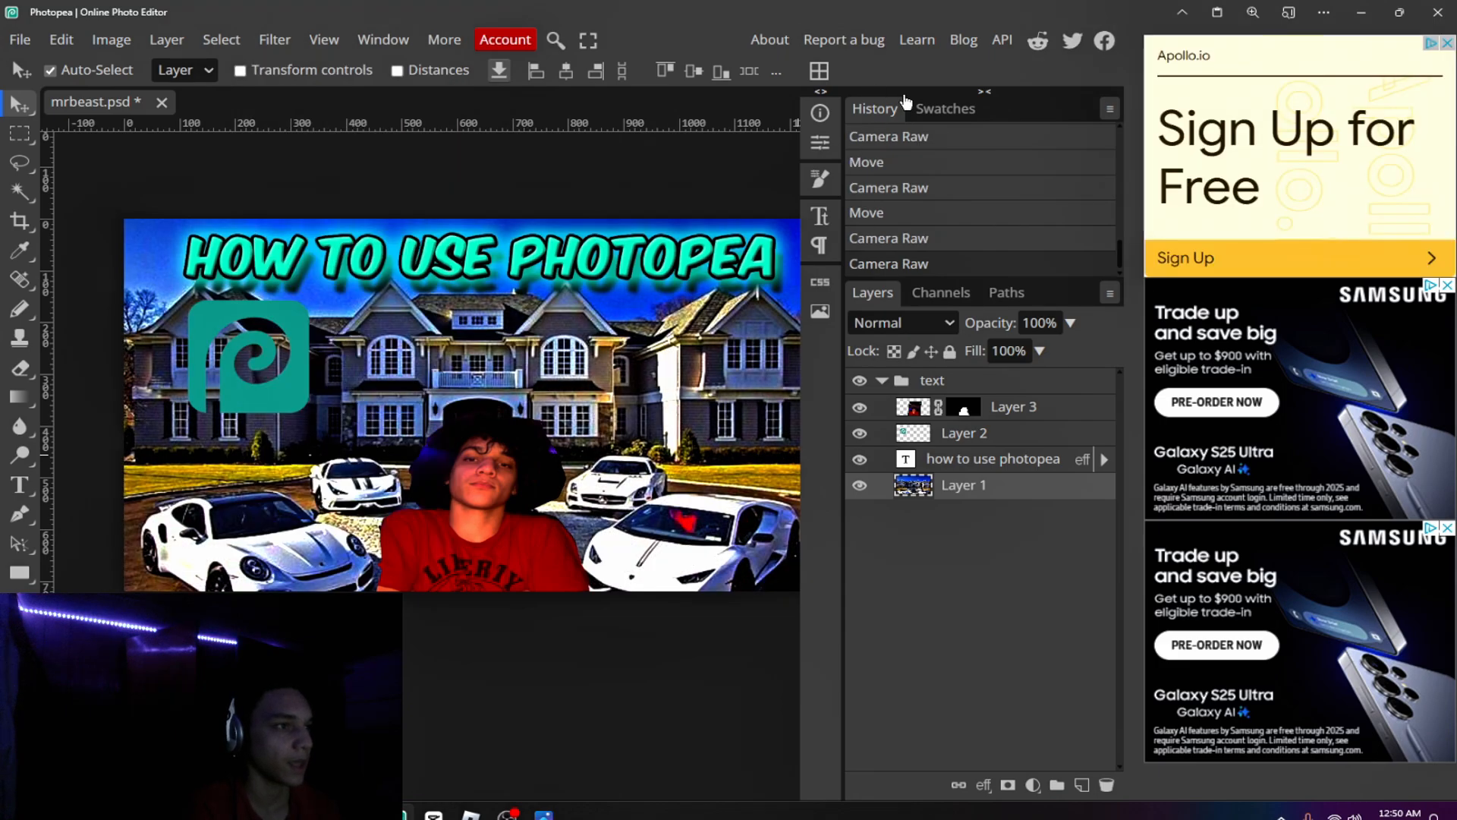
pyautogui.click(984, 91)
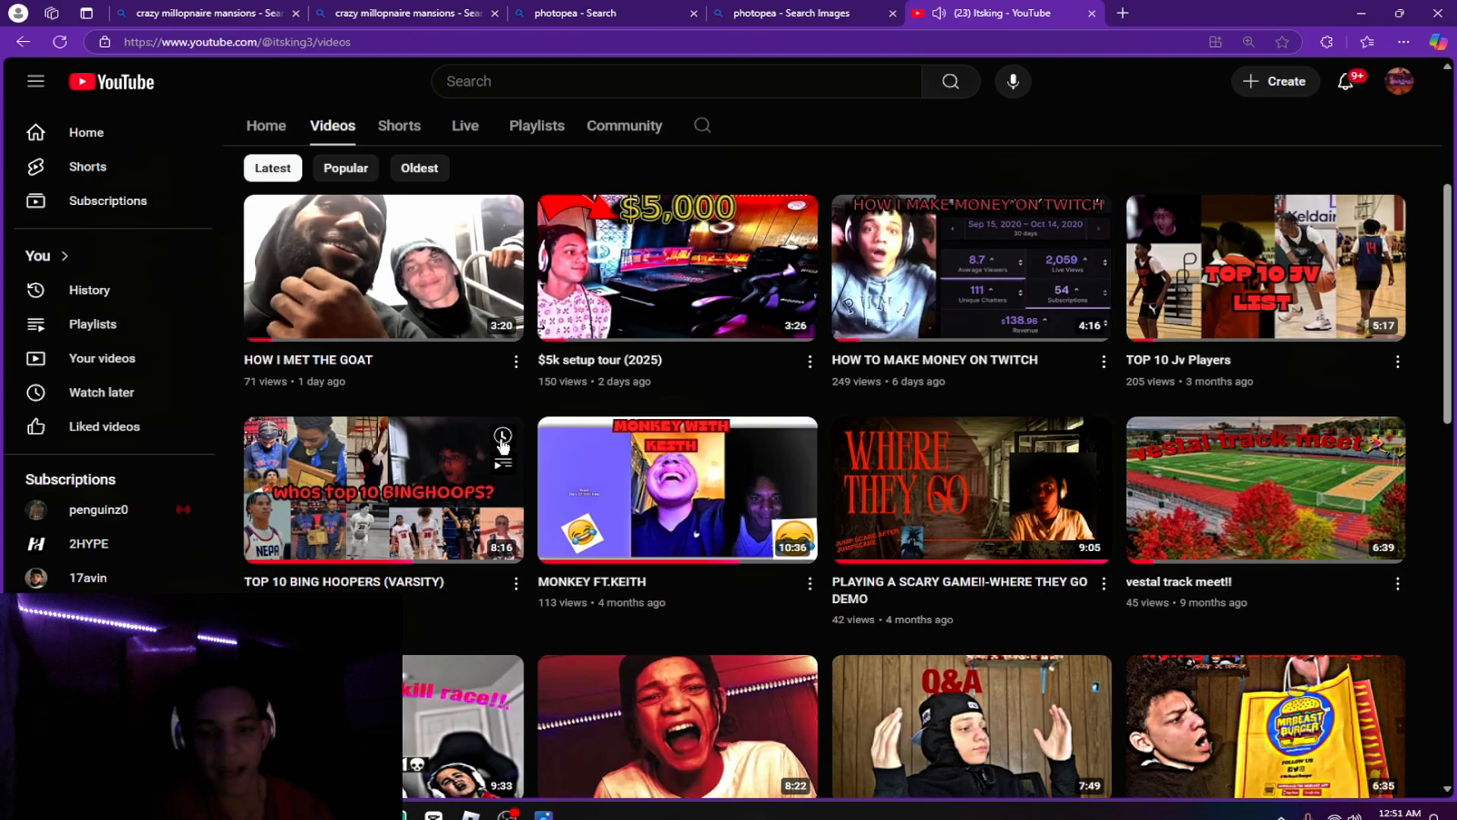
# Switch to YouTube in the browser and look through the thumbnails on the channel's Videos page and on the second channel's home page.
pyautogui.scroll(-3, 500, 472)
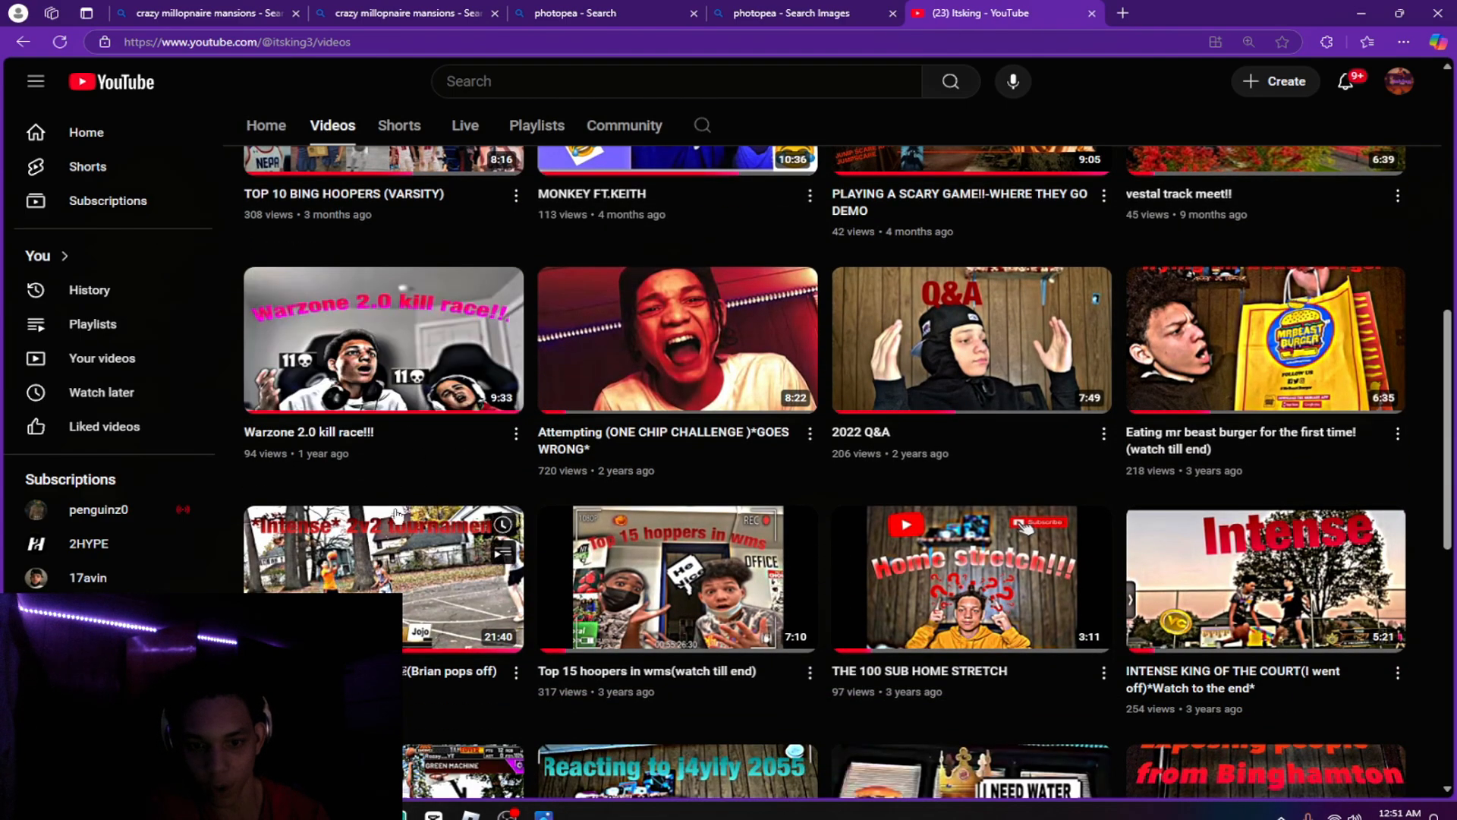
pyautogui.scroll(-5, 683, 546)
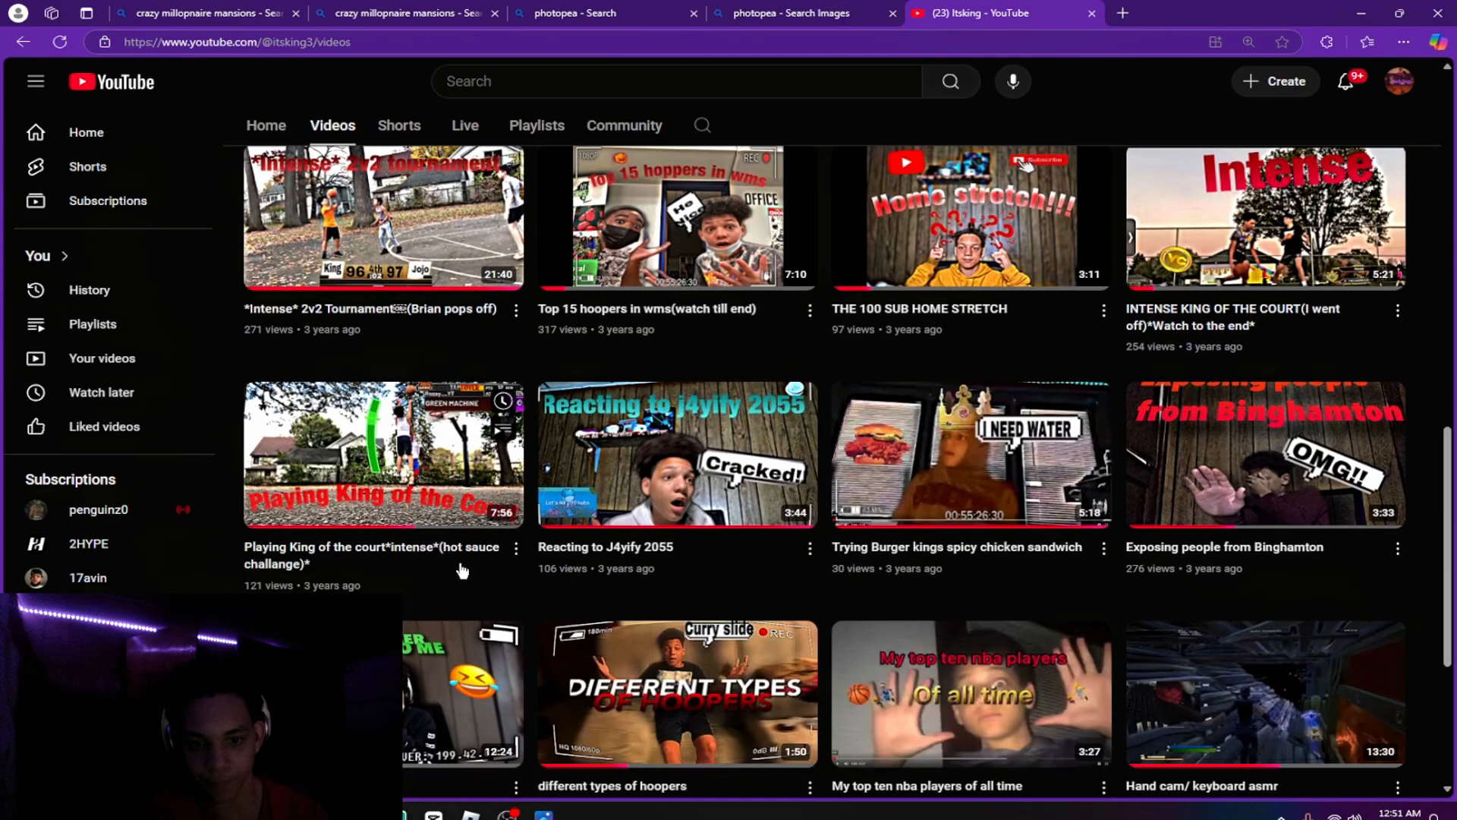
pyautogui.scroll(-3, 540, 468)
pyautogui.scroll(10, 493, 500)
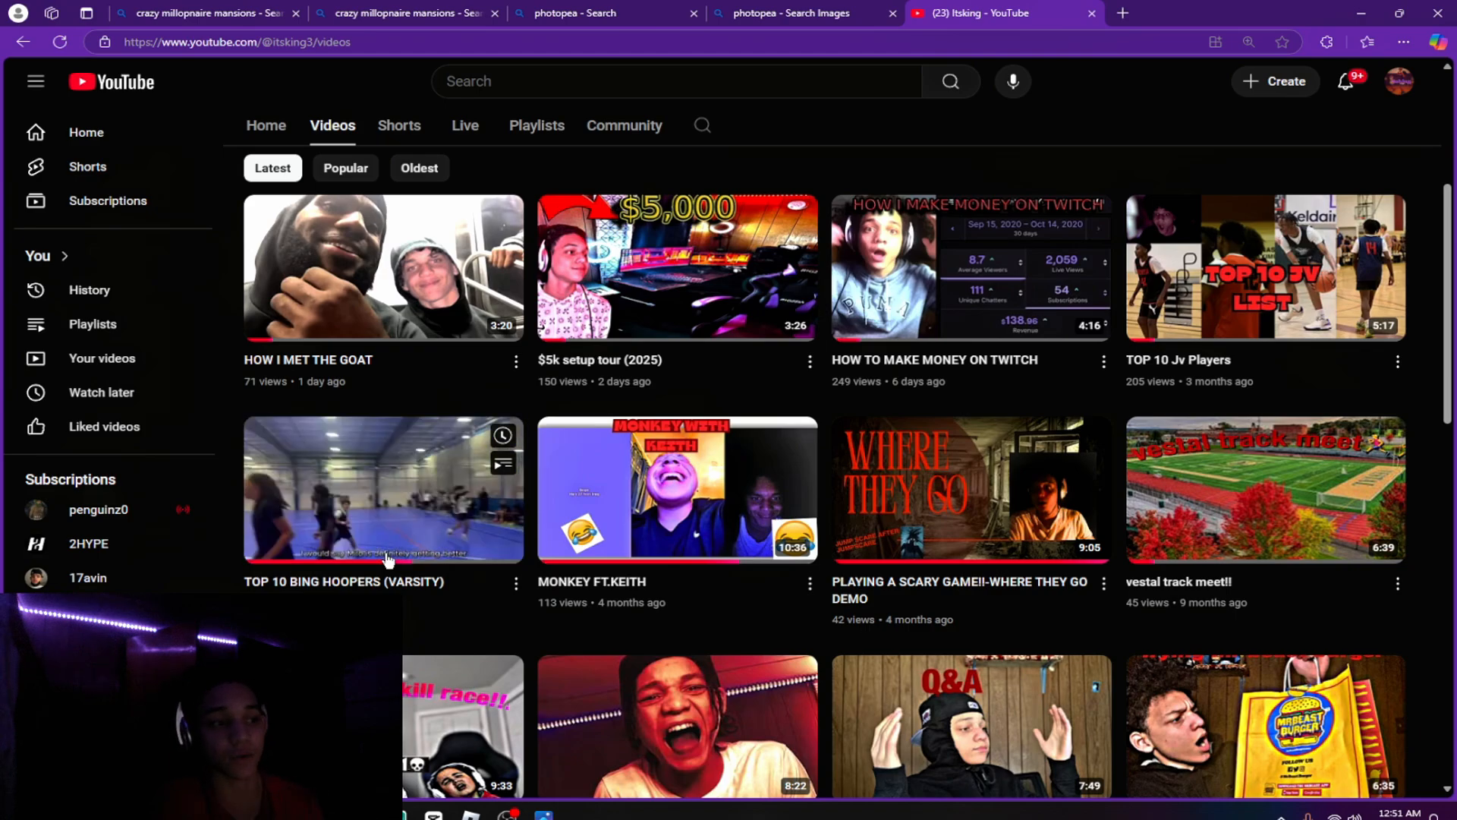
pyautogui.scroll(2, 374, 566)
pyautogui.scroll(3, 374, 566)
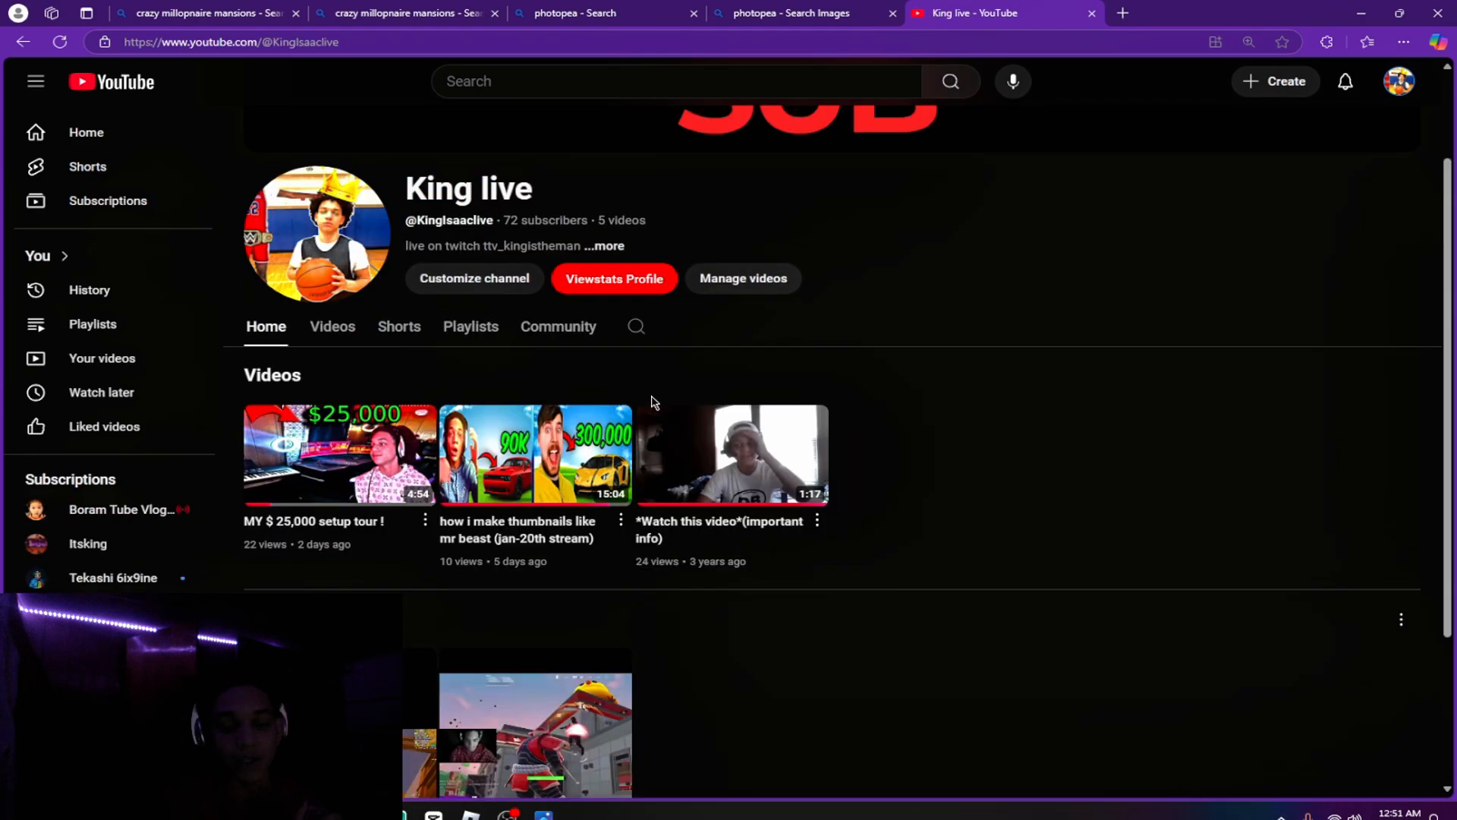